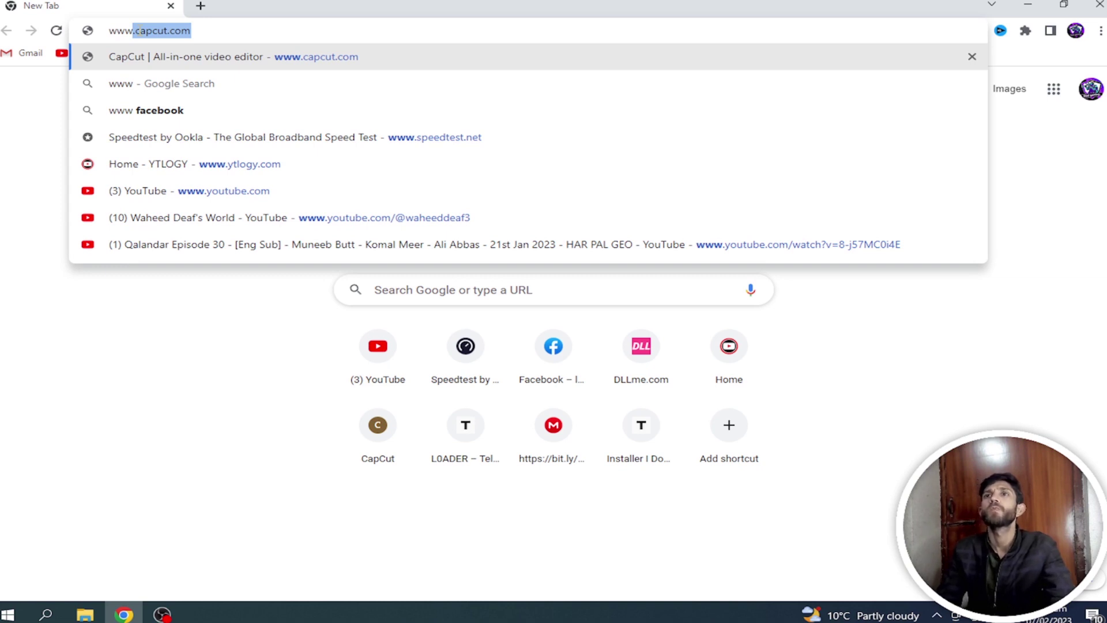
{"action": "left_click", "coordinate": [193, 32]}
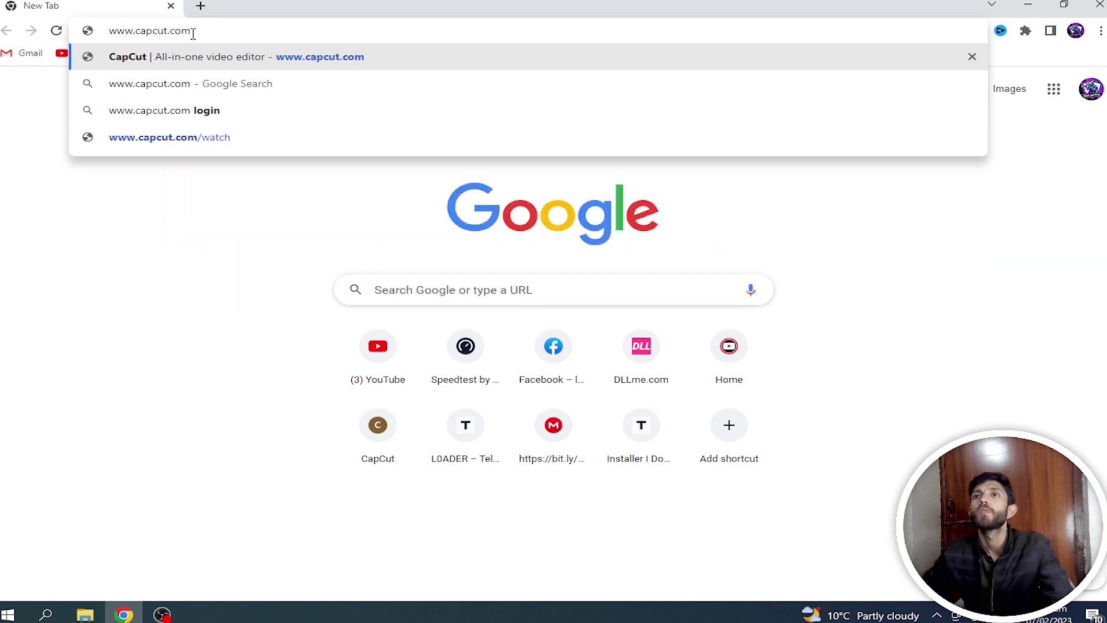
{"action": "left_click_drag", "start_coordinate": [255, 34], "coordinate": [122, 37]}
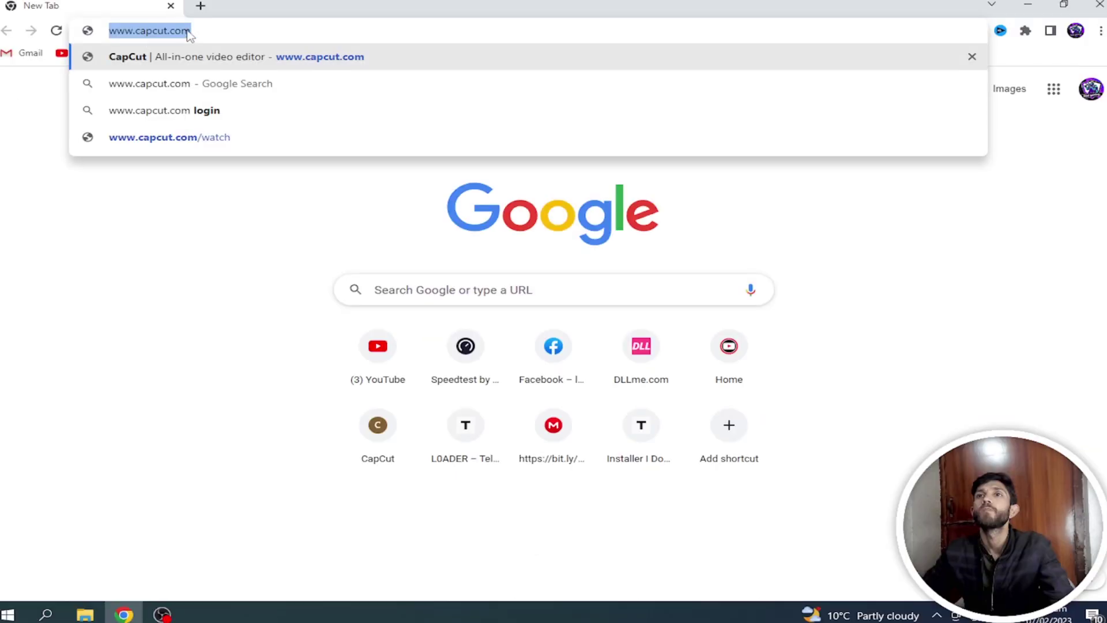
{"action": "left_click", "coordinate": [301, 58]}
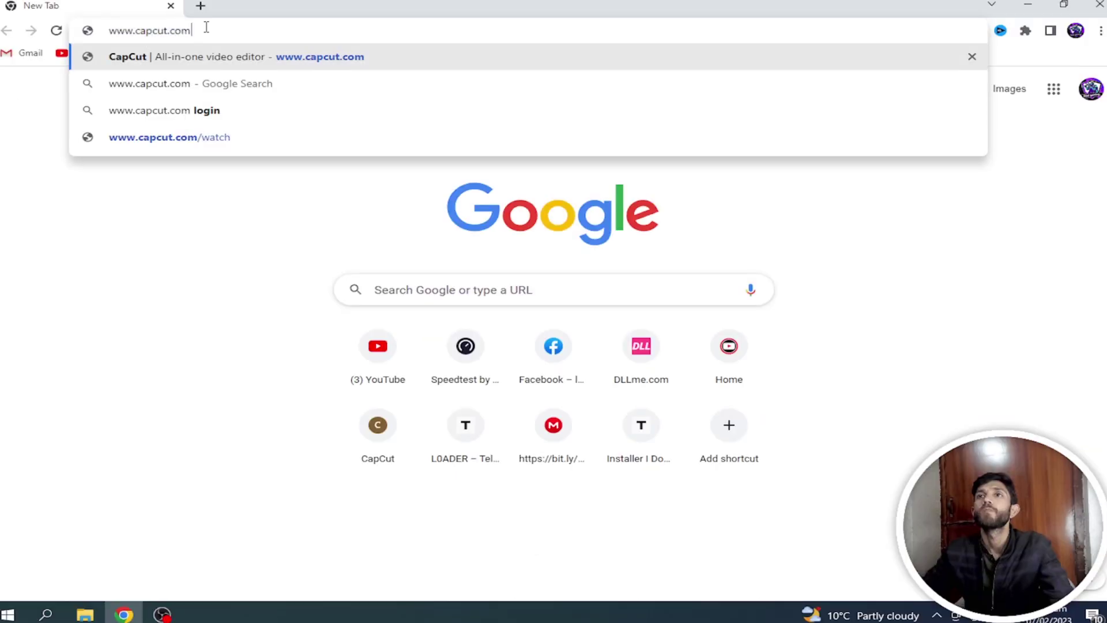
{"action": "key", "text": "Return"}
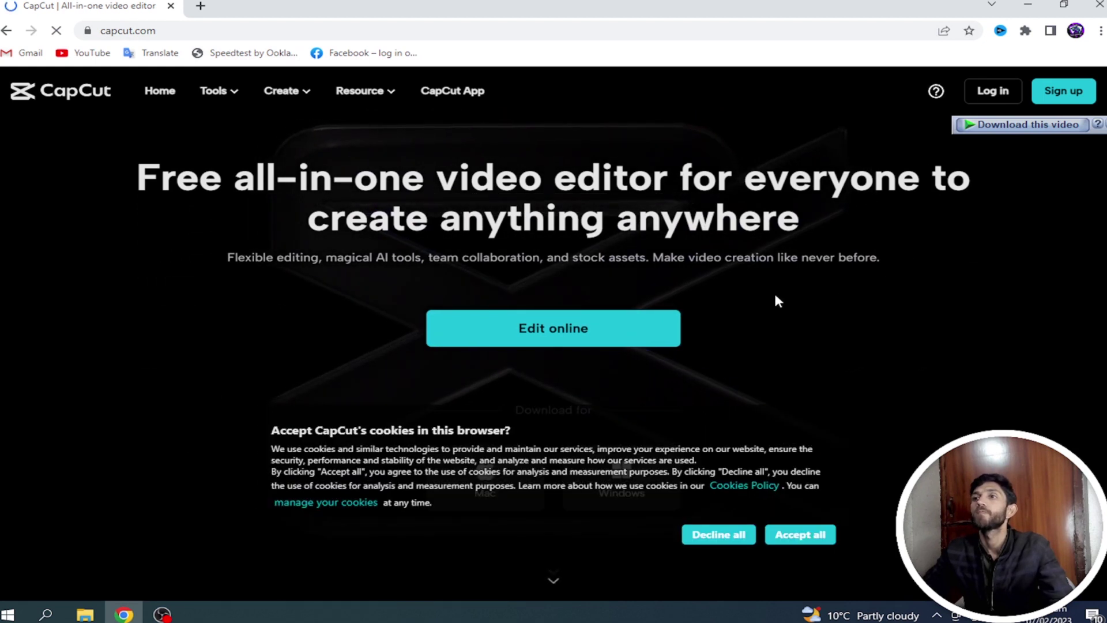
{"action": "scroll", "coordinate": [767, 306], "scroll_direction": "down", "scroll_amount": 5}
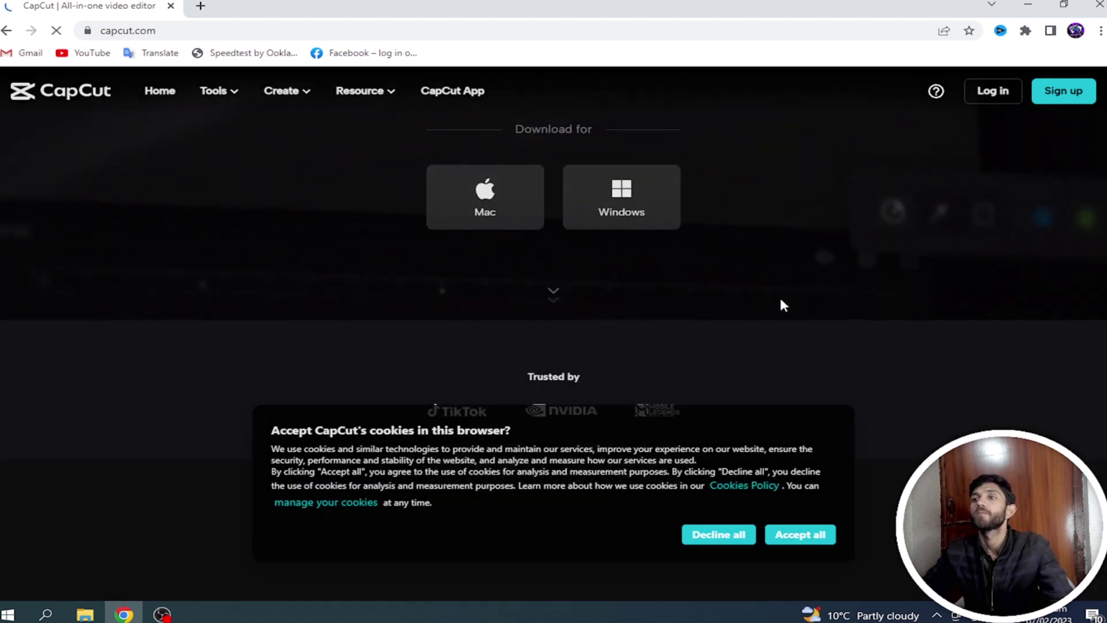
{"action": "left_click", "coordinate": [776, 548]}
Step: Download the Windows installer of CapCut into the Downloads\Programs folder
{"action": "scroll", "coordinate": [762, 283], "scroll_direction": "down", "scroll_amount": 5}
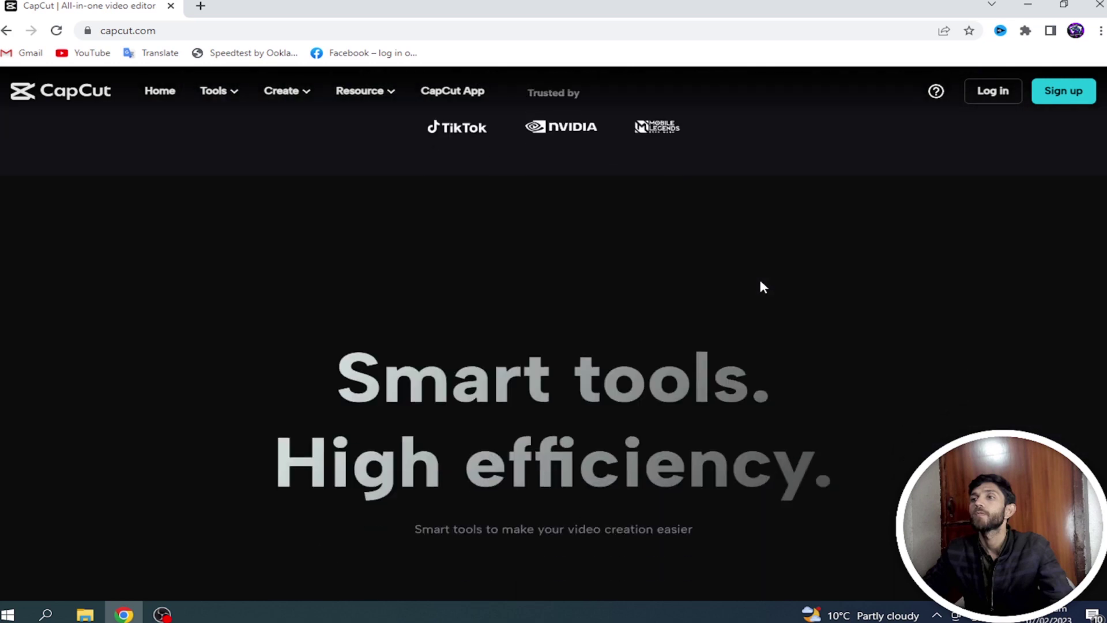
{"action": "scroll", "coordinate": [669, 331], "scroll_direction": "up", "scroll_amount": 7}
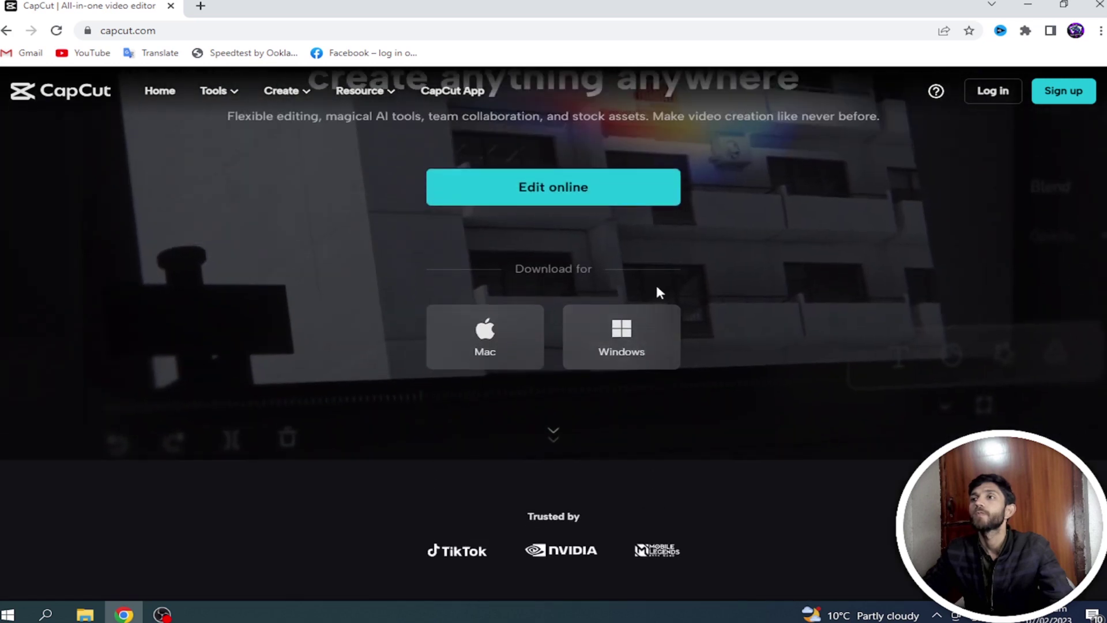
{"action": "scroll", "coordinate": [687, 300], "scroll_direction": "up", "scroll_amount": 2}
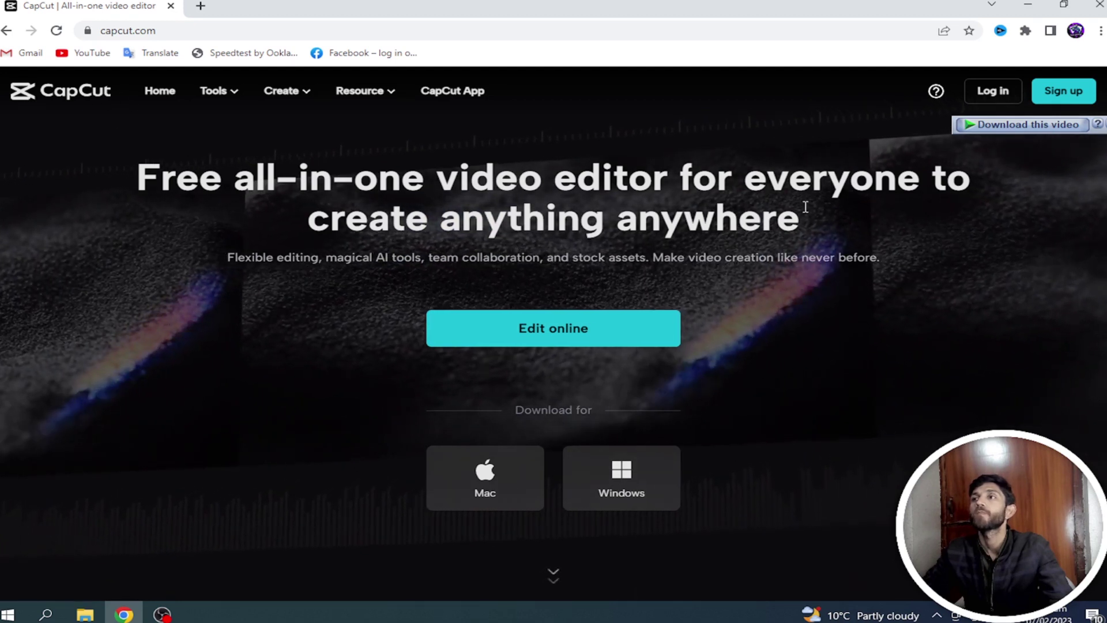
{"action": "left_click_drag", "start_coordinate": [116, 178], "coordinate": [957, 215]}
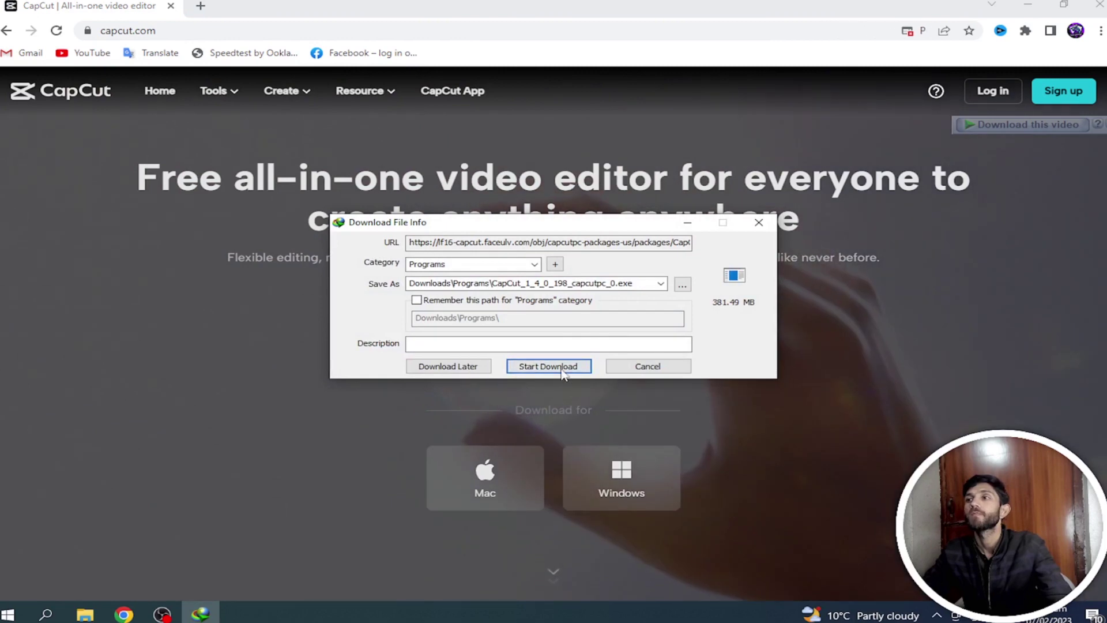
{"action": "left_click", "coordinate": [519, 365]}
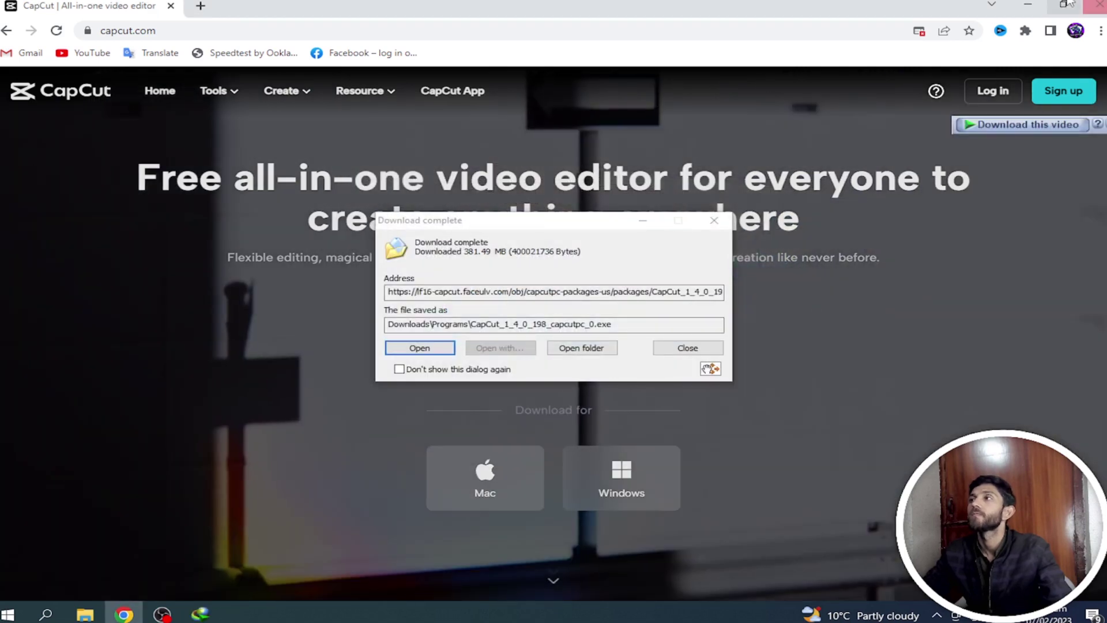
Step: Show the desktop, then open the folder holding the downloaded CapCut installer and refresh its contents
{"action": "key", "text": "super+d"}
{"action": "right_click", "coordinate": [806, 159]}
{"action": "left_click", "coordinate": [822, 202]}
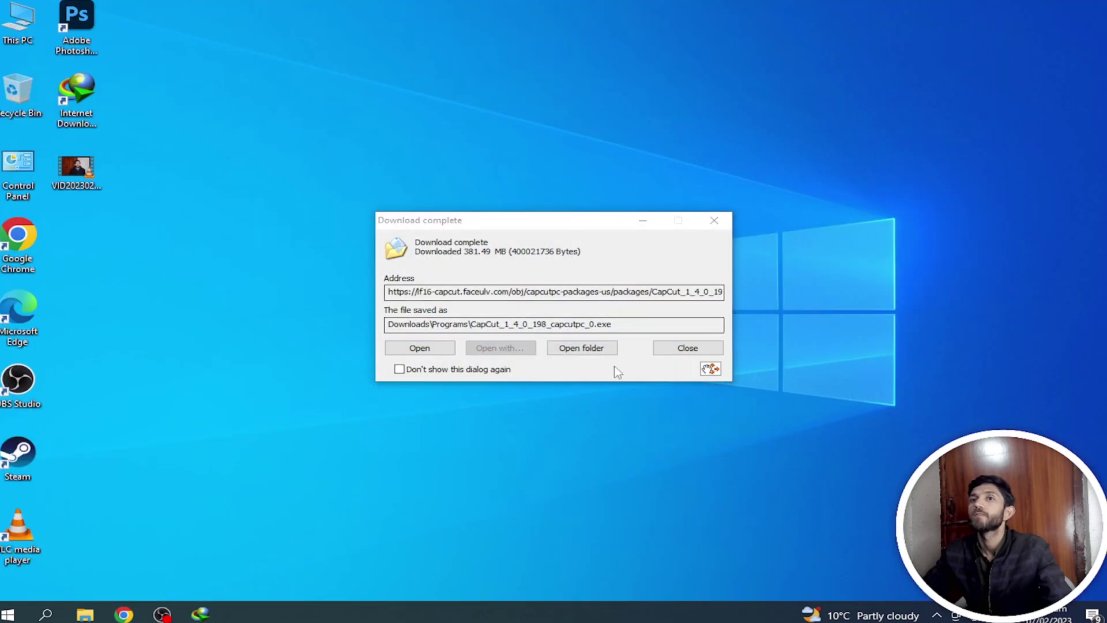
{"action": "left_click", "coordinate": [571, 350]}
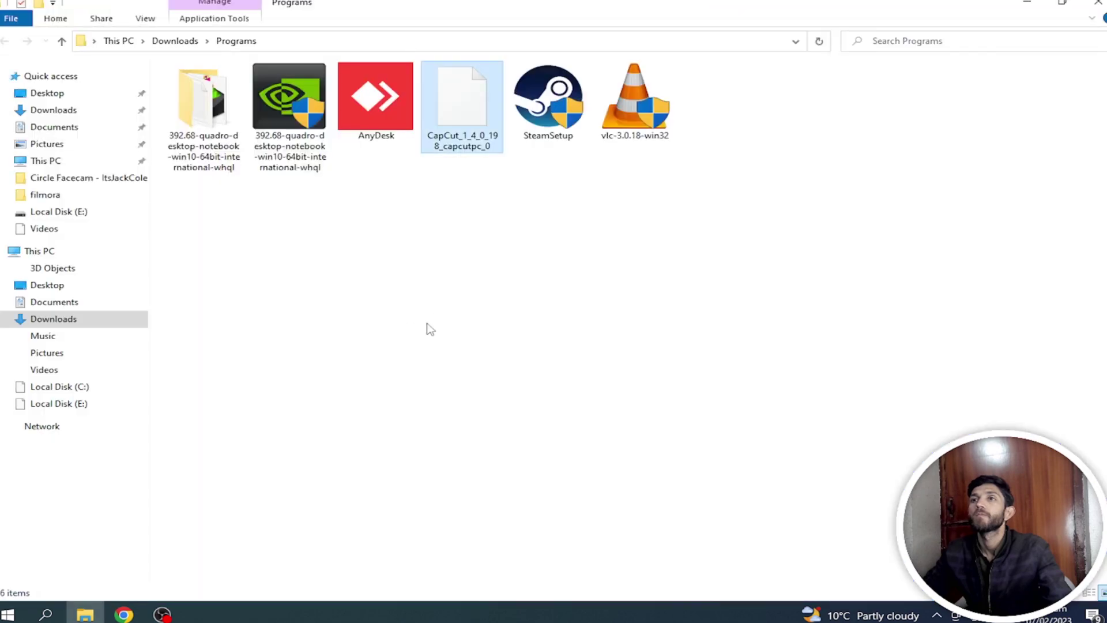
{"action": "right_click", "coordinate": [397, 287]}
{"action": "left_click", "coordinate": [416, 342]}
{"action": "right_click", "coordinate": [378, 294]}
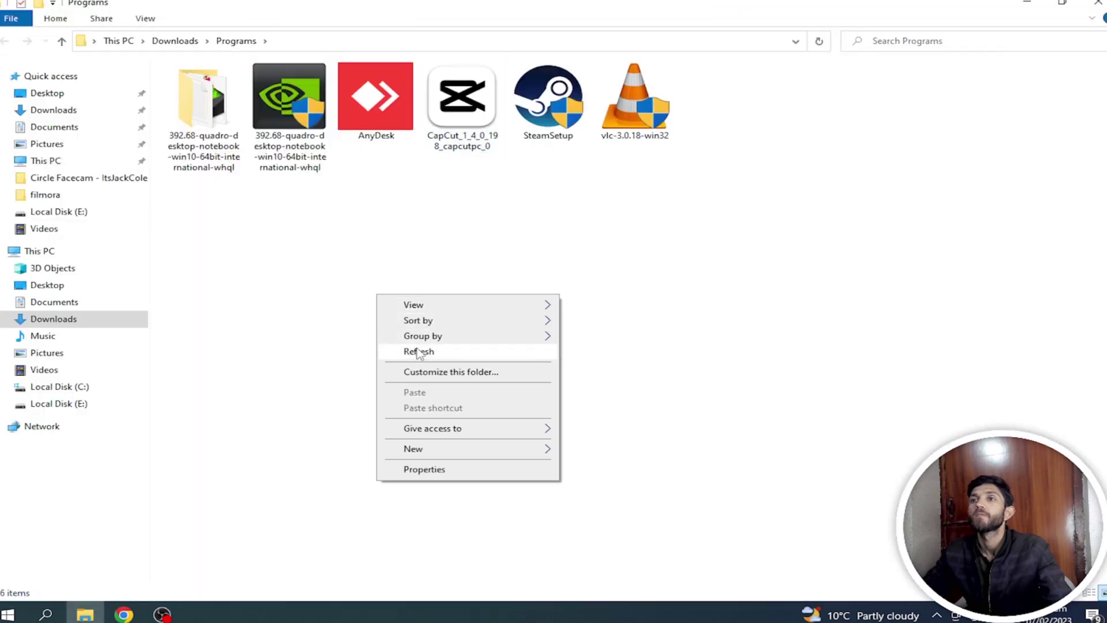
{"action": "left_click", "coordinate": [420, 351]}
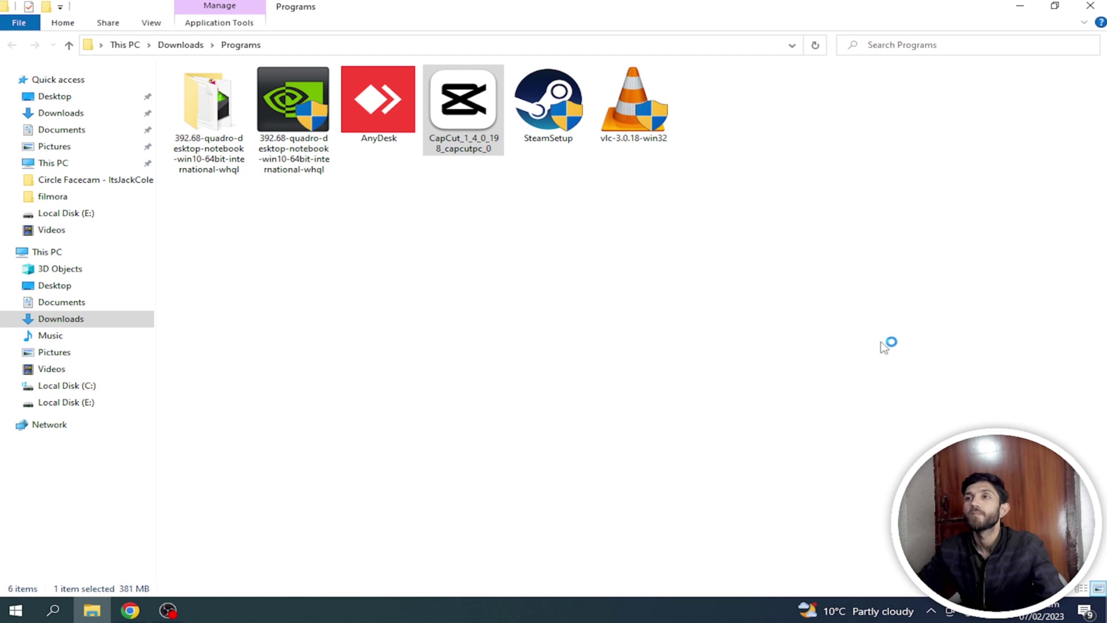
Step: Install CapCut with the User License Agreement and Privacy Policy accepted, and start the program
{"action": "left_click", "coordinate": [1020, 8]}
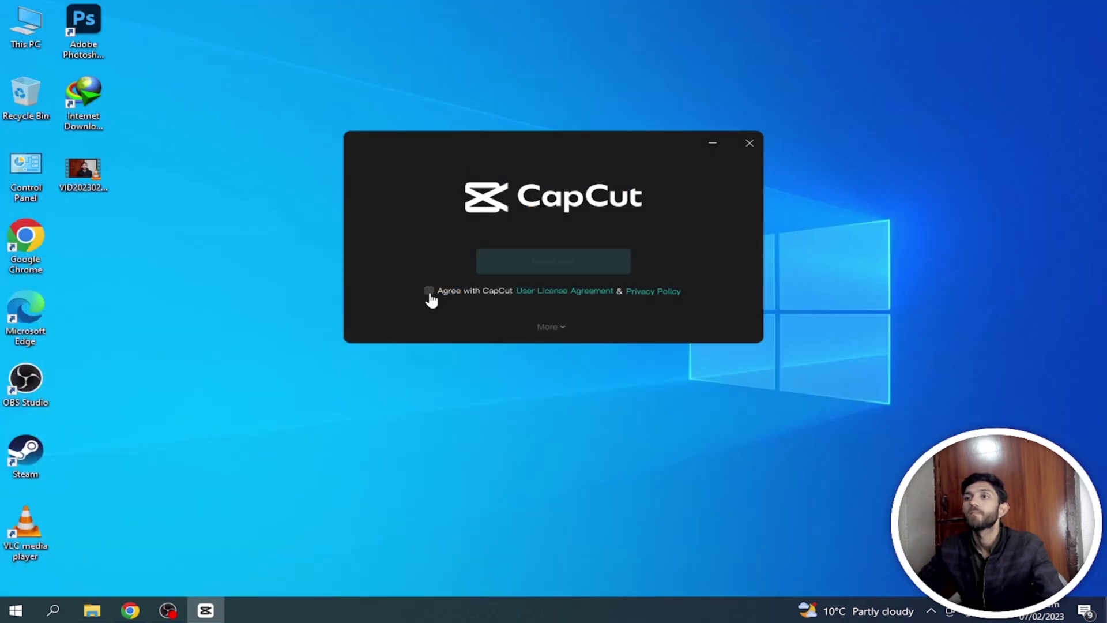
{"action": "left_click", "coordinate": [429, 293]}
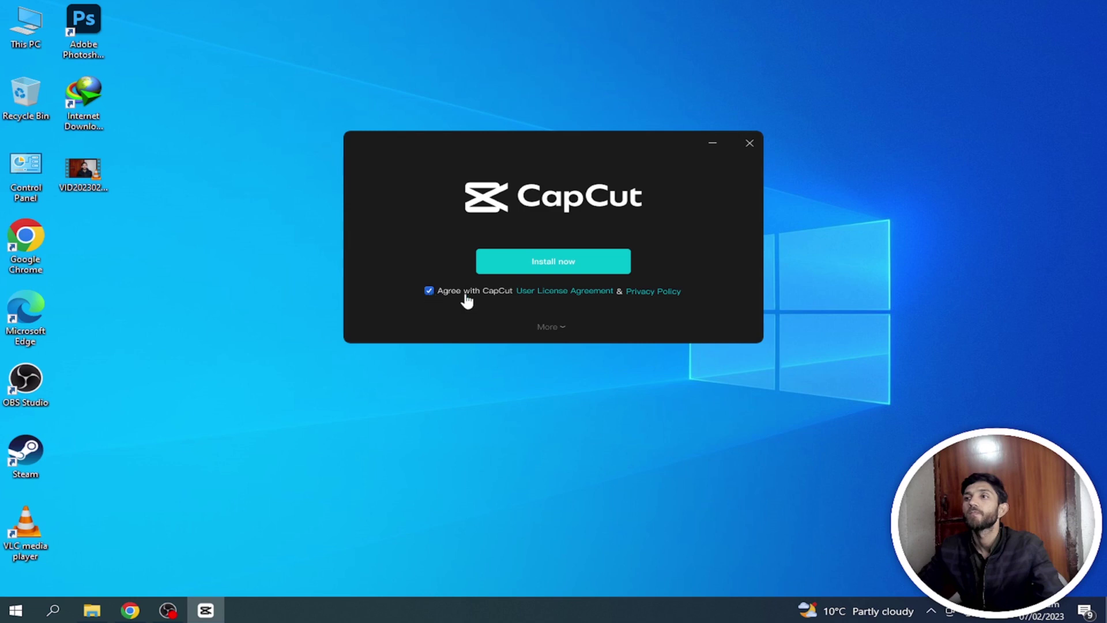
{"action": "left_click", "coordinate": [556, 262]}
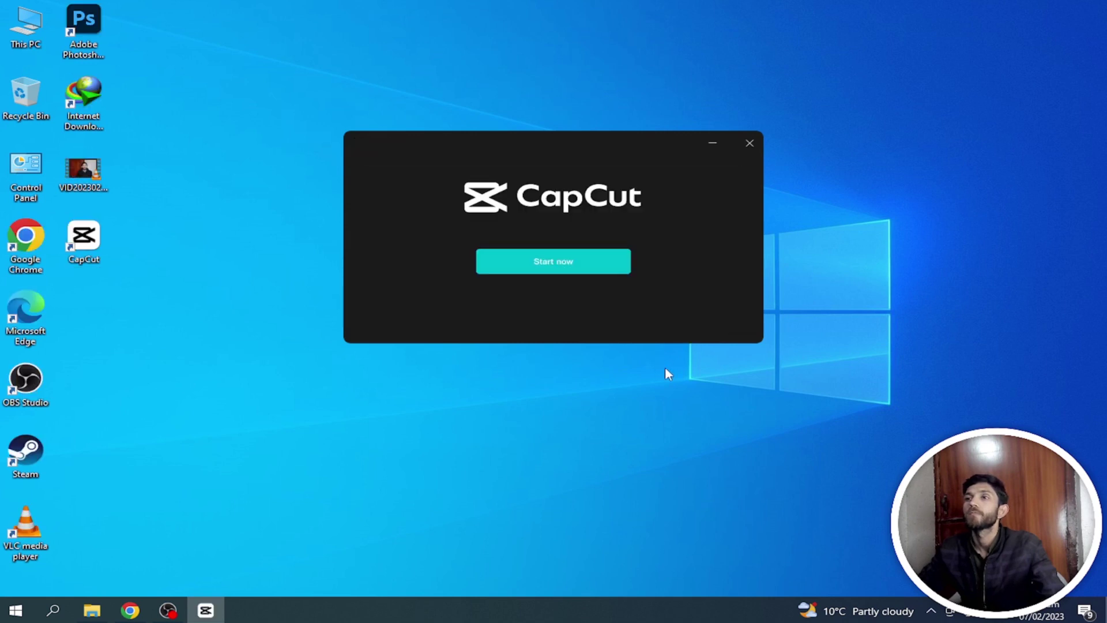
{"action": "left_click", "coordinate": [552, 264]}
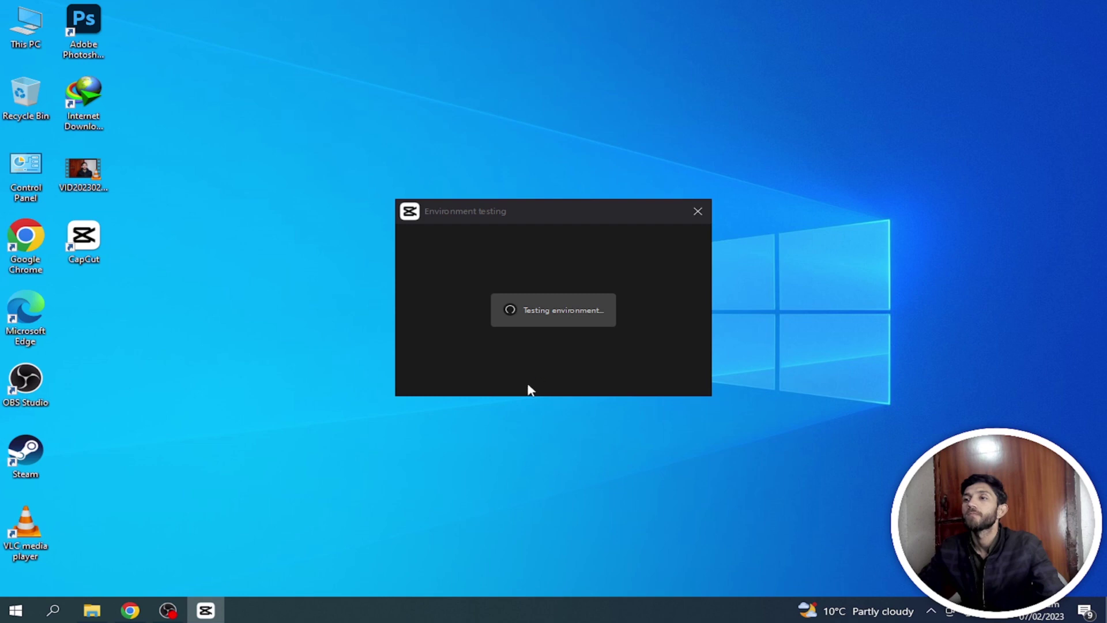
Step: Modify the graphic card settings with a restart of CapCut and install the 1.5.0 Beta test version 2 update
{"action": "left_click", "coordinate": [560, 387]}
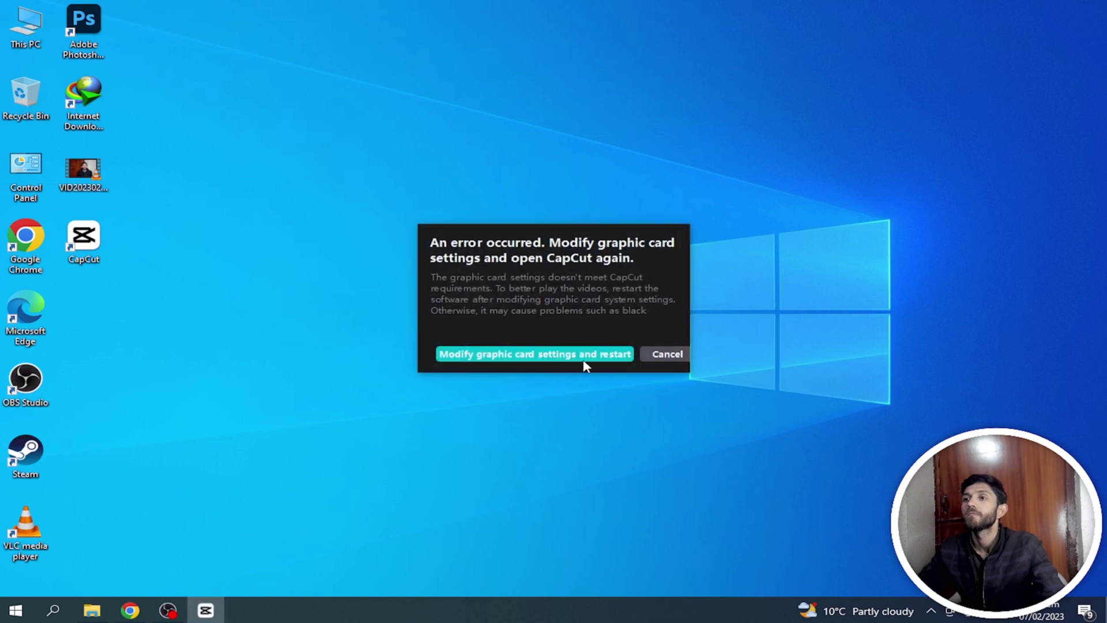
{"action": "left_click", "coordinate": [540, 354]}
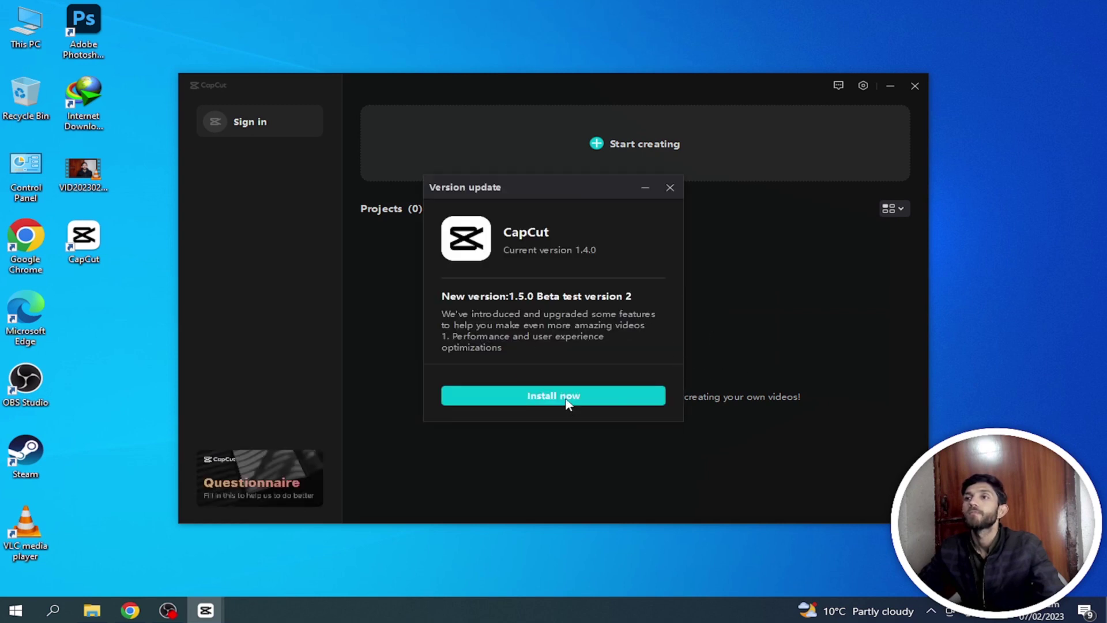
{"action": "left_click", "coordinate": [567, 403]}
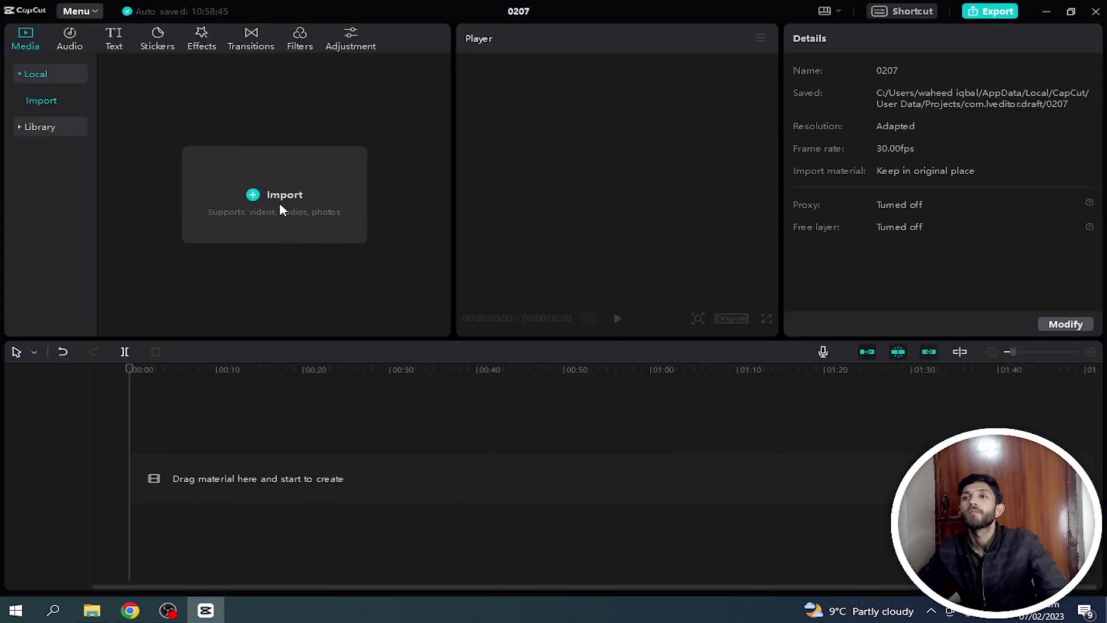
{"action": "left_click", "coordinate": [289, 201]}
{"action": "left_click", "coordinate": [206, 147]}
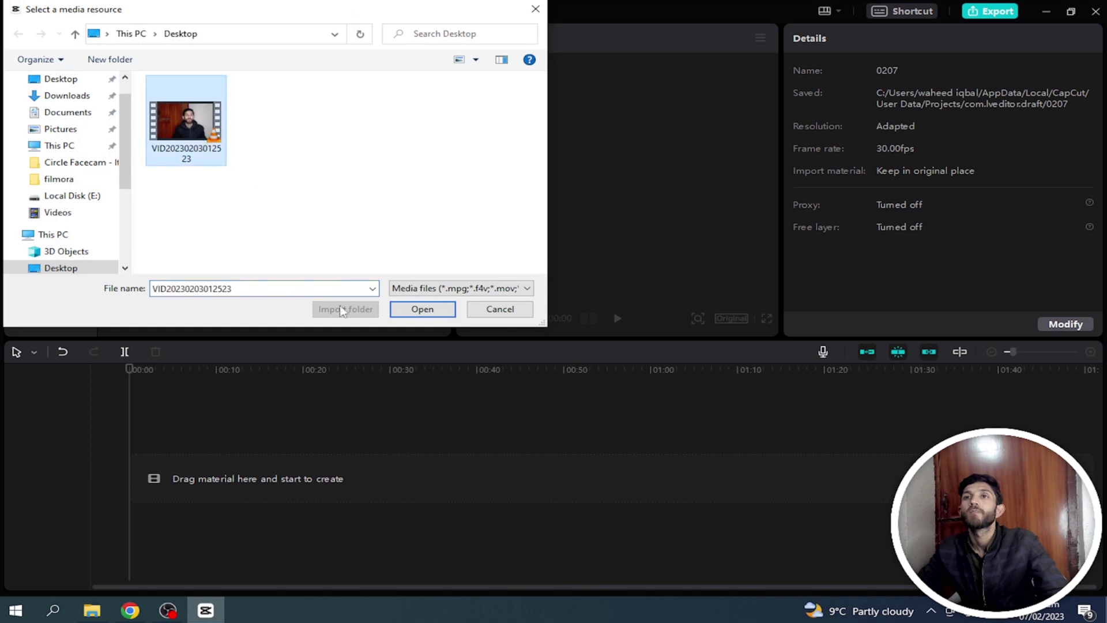
{"action": "left_click", "coordinate": [421, 310]}
{"action": "left_click_drag", "start_coordinate": [186, 154], "coordinate": [134, 480]}
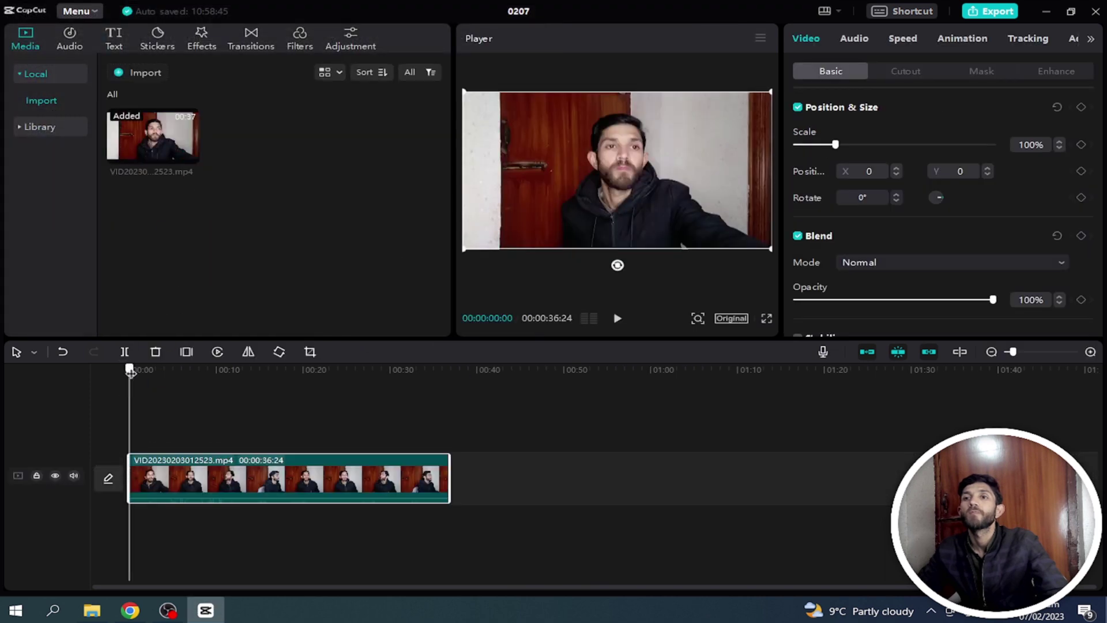
Step: Split the video clip at 00:00:22:20 and delete the part before the cut
{"action": "left_click_drag", "start_coordinate": [131, 372], "coordinate": [160, 375]}
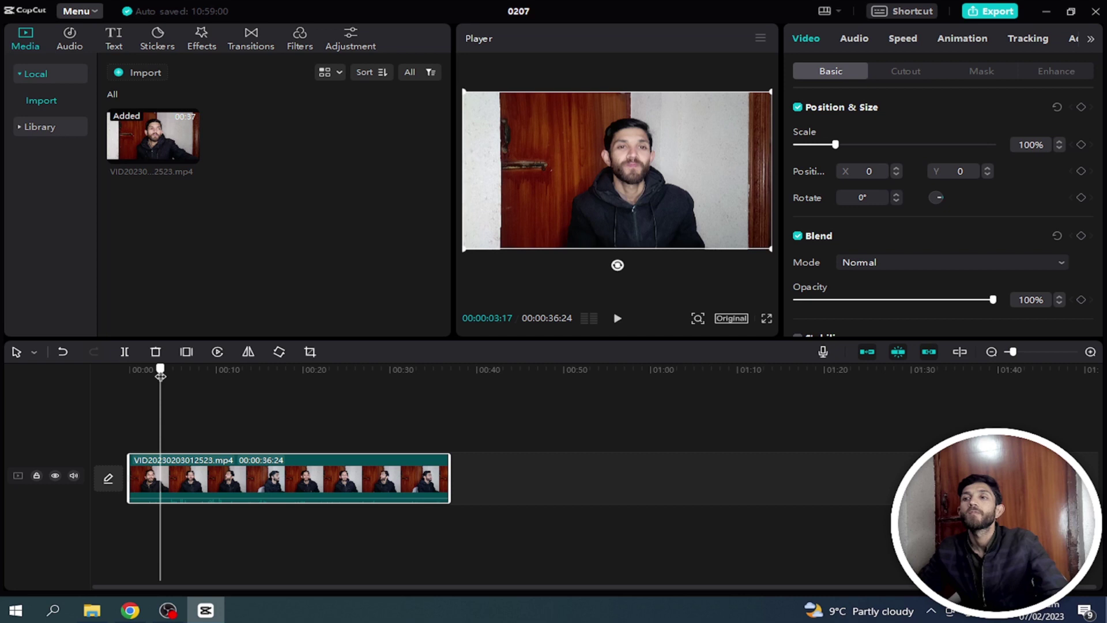
{"action": "left_click_drag", "start_coordinate": [160, 375], "coordinate": [326, 406]}
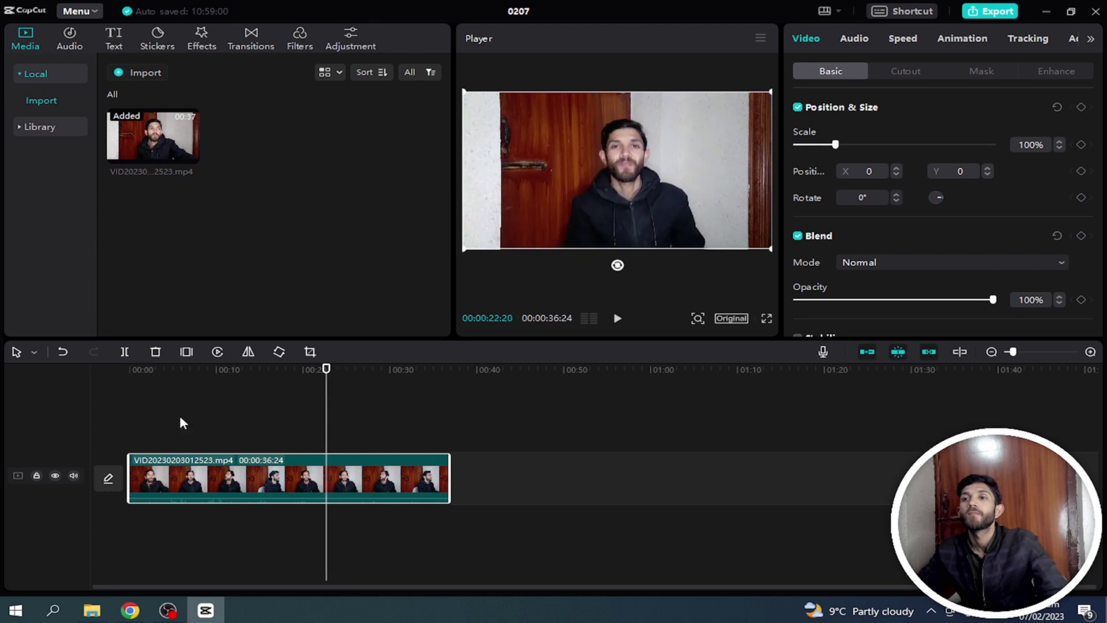
{"action": "left_click", "coordinate": [124, 357]}
{"action": "left_click", "coordinate": [190, 479]}
{"action": "right_click", "coordinate": [204, 479]}
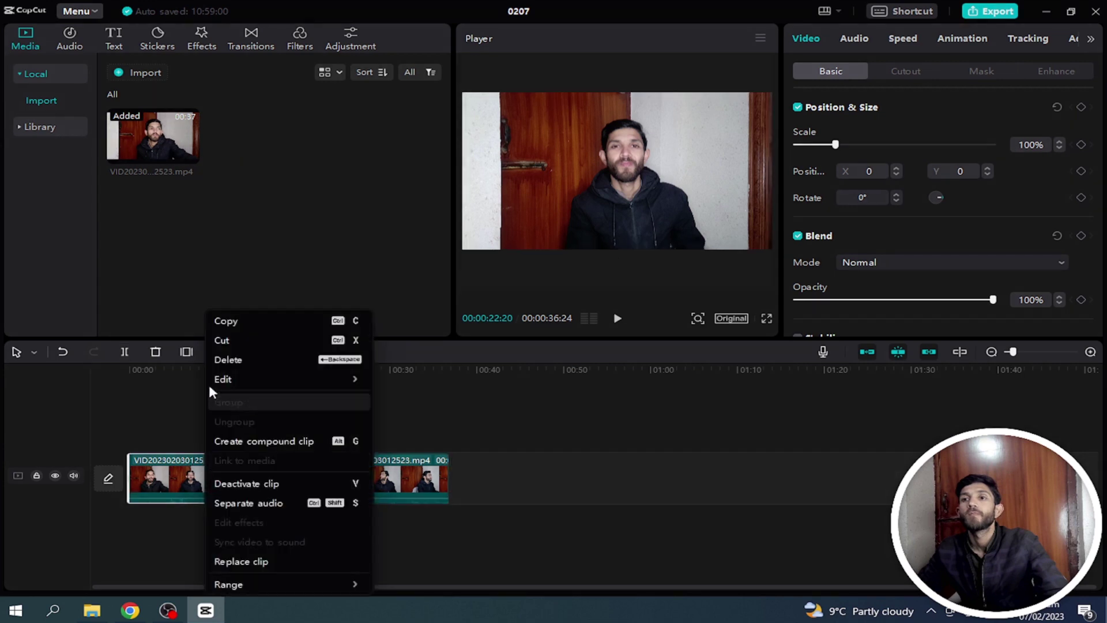
{"action": "left_click", "coordinate": [229, 359]}
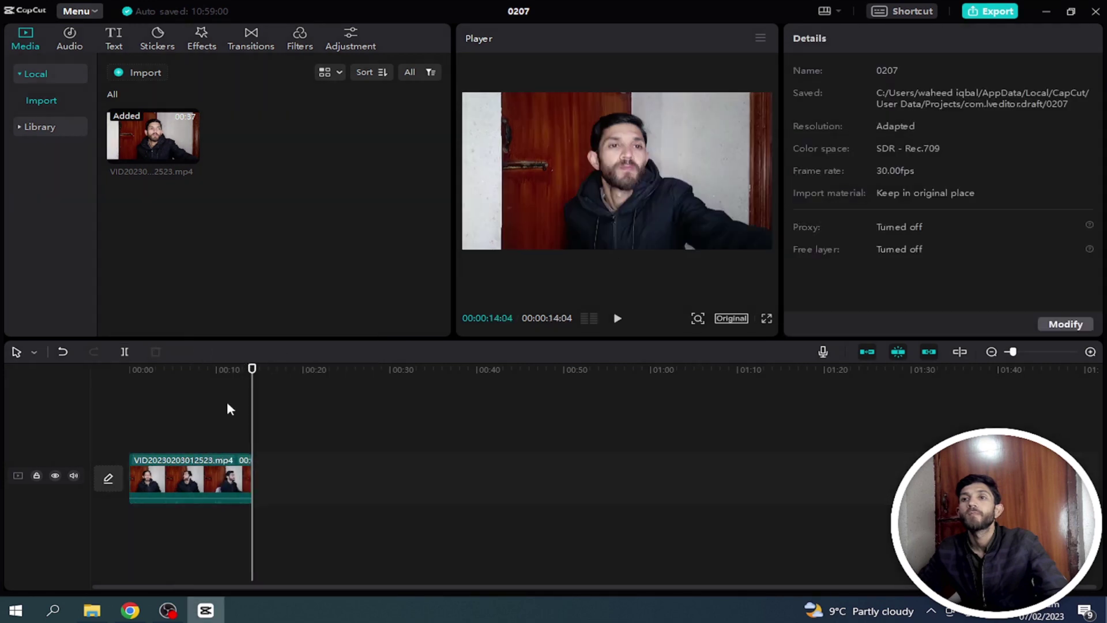
Step: Try a freeze frame in the remaining clip at 00:00:06:15 and undo it
{"action": "left_click", "coordinate": [227, 470]}
{"action": "left_click_drag", "start_coordinate": [252, 369], "coordinate": [186, 383]}
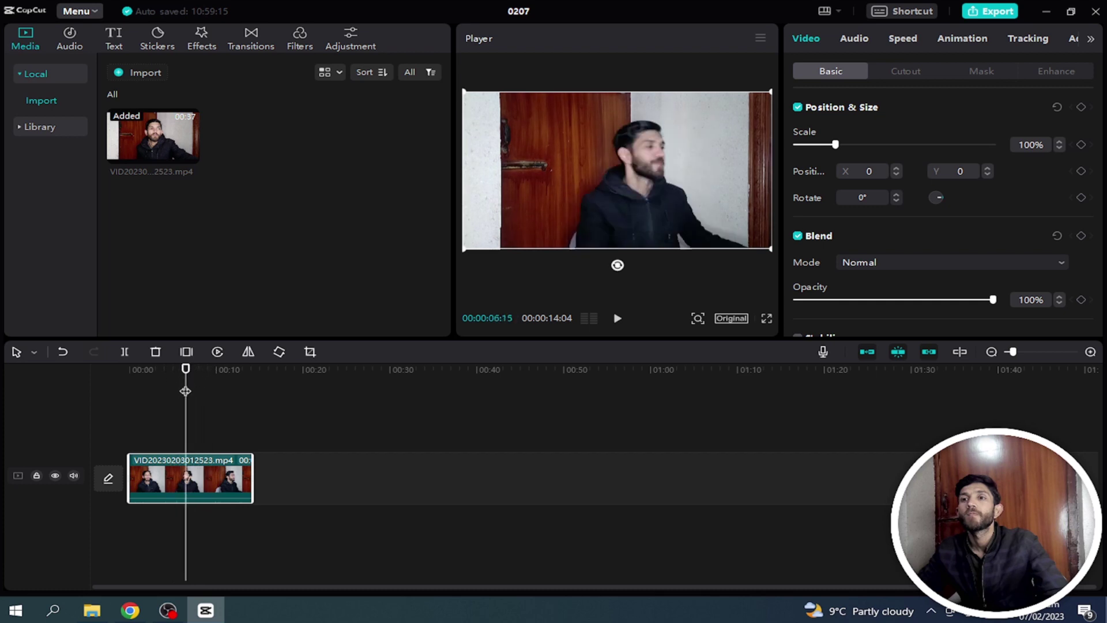
{"action": "left_click", "coordinate": [185, 352]}
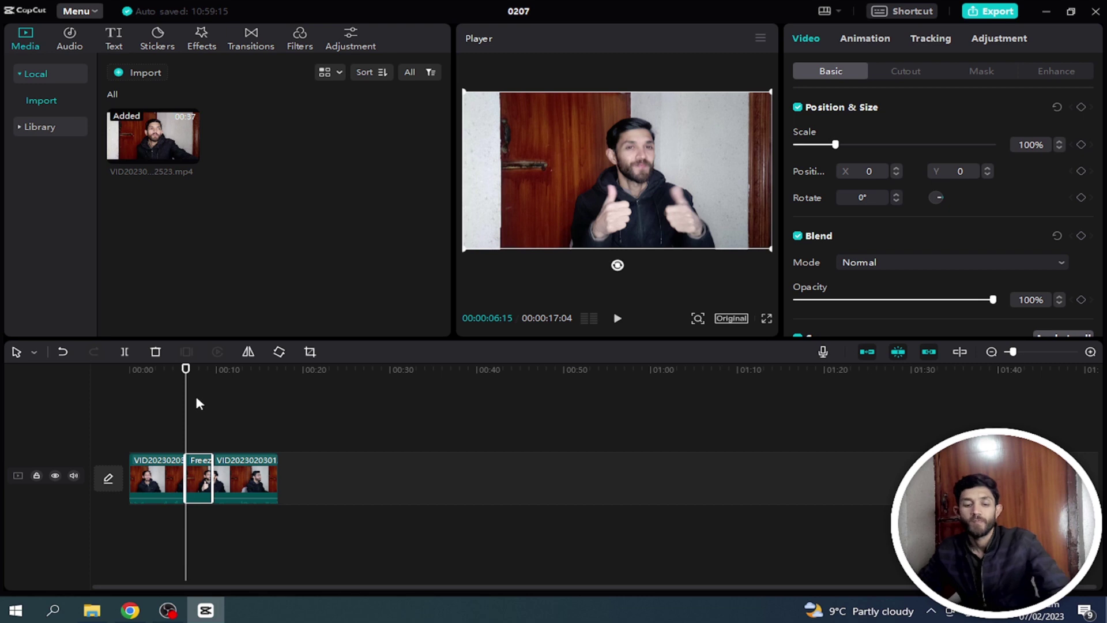
{"action": "key", "text": "ctrl+z"}
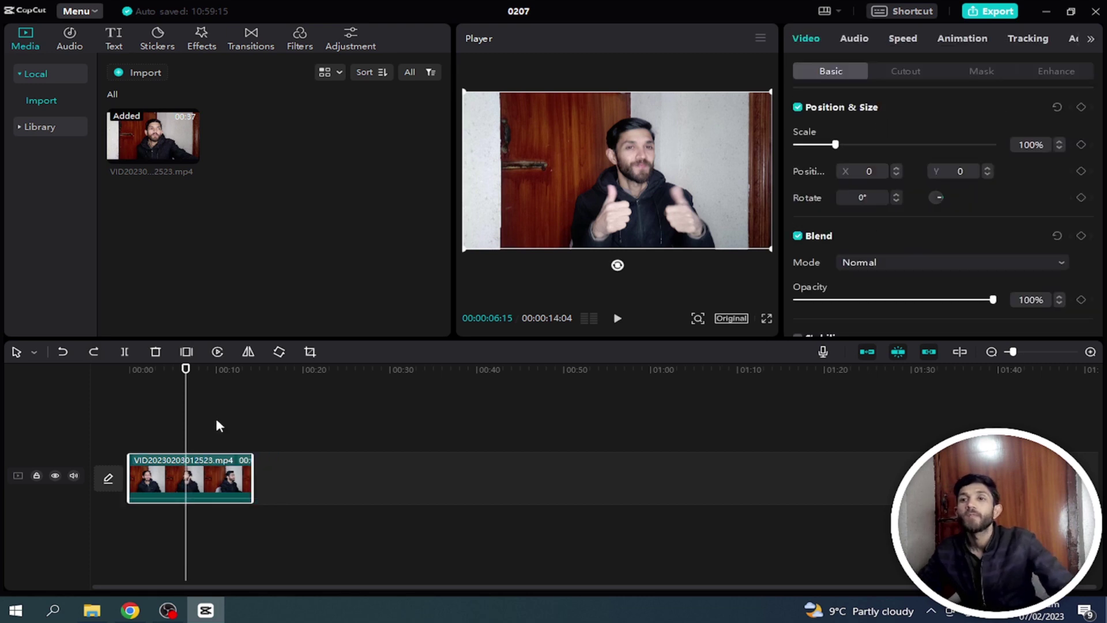
Step: Split the remaining video clip at 00:00:08:24
{"action": "left_click_drag", "start_coordinate": [183, 372], "coordinate": [205, 382]}
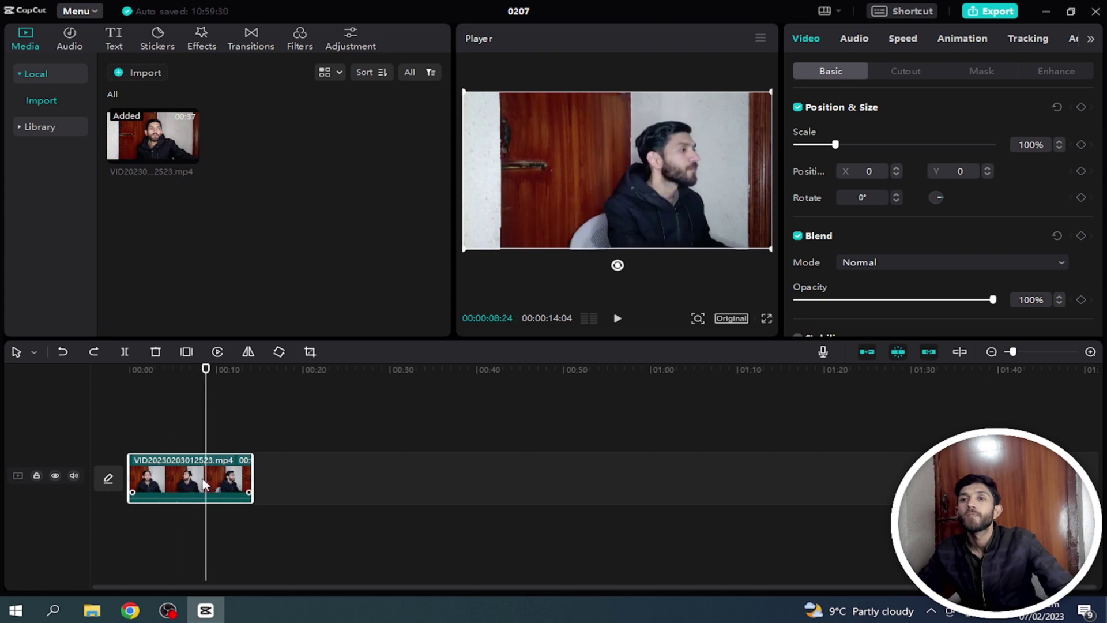
{"action": "left_click", "coordinate": [124, 351]}
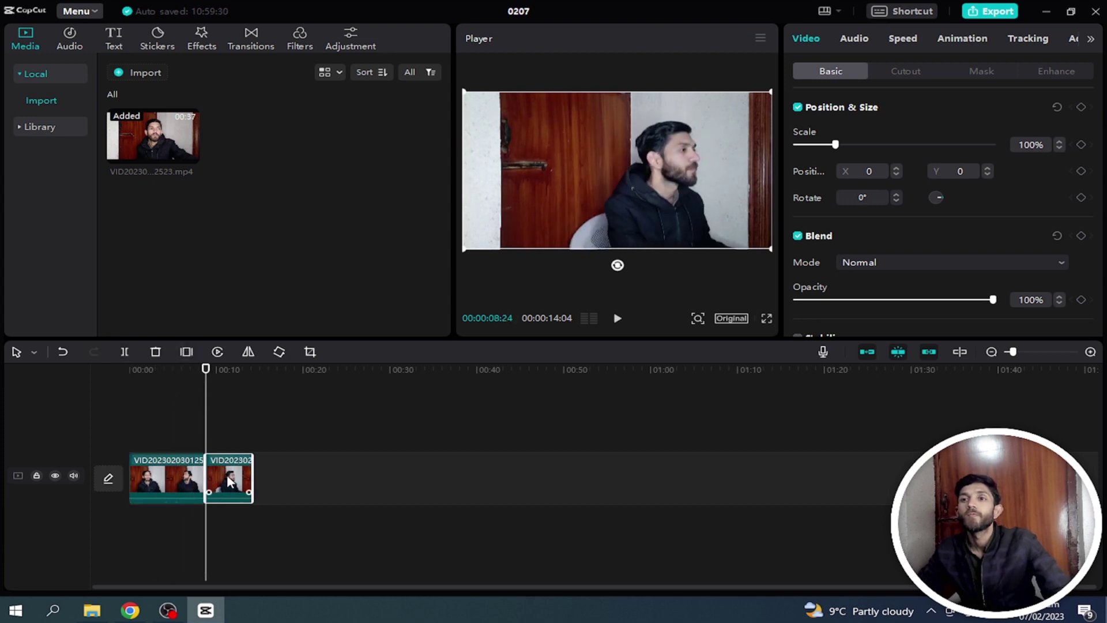
Step: Add the Vertical blur transition from the Basic transitions between the two clips, with a duration of 2.7 s
{"action": "left_click", "coordinate": [251, 40]}
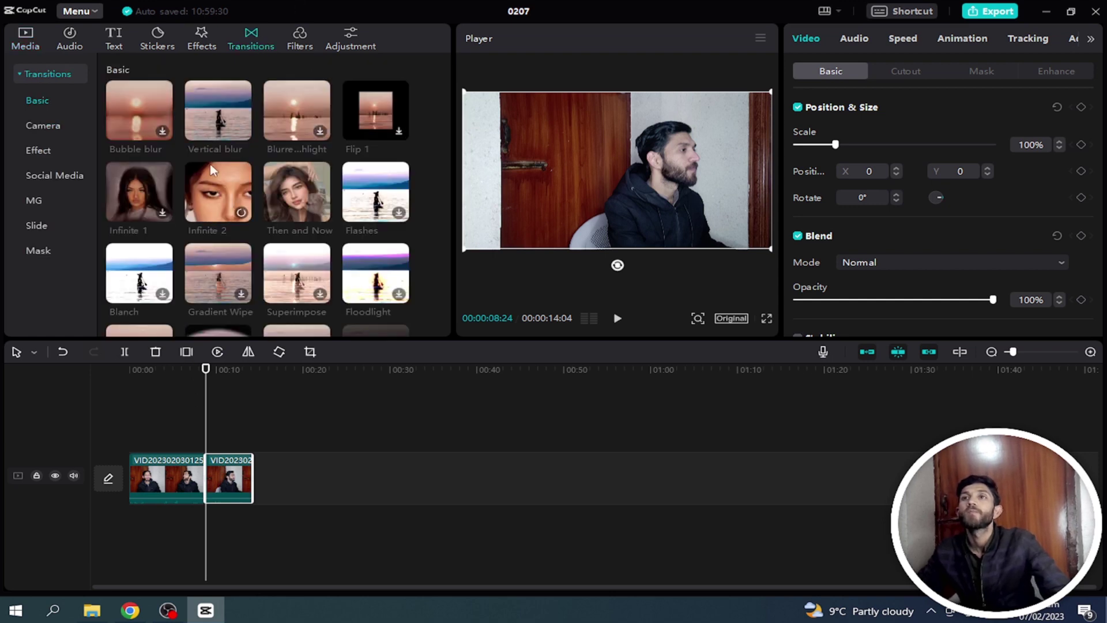
{"action": "scroll", "coordinate": [252, 256], "scroll_direction": "down", "scroll_amount": 6}
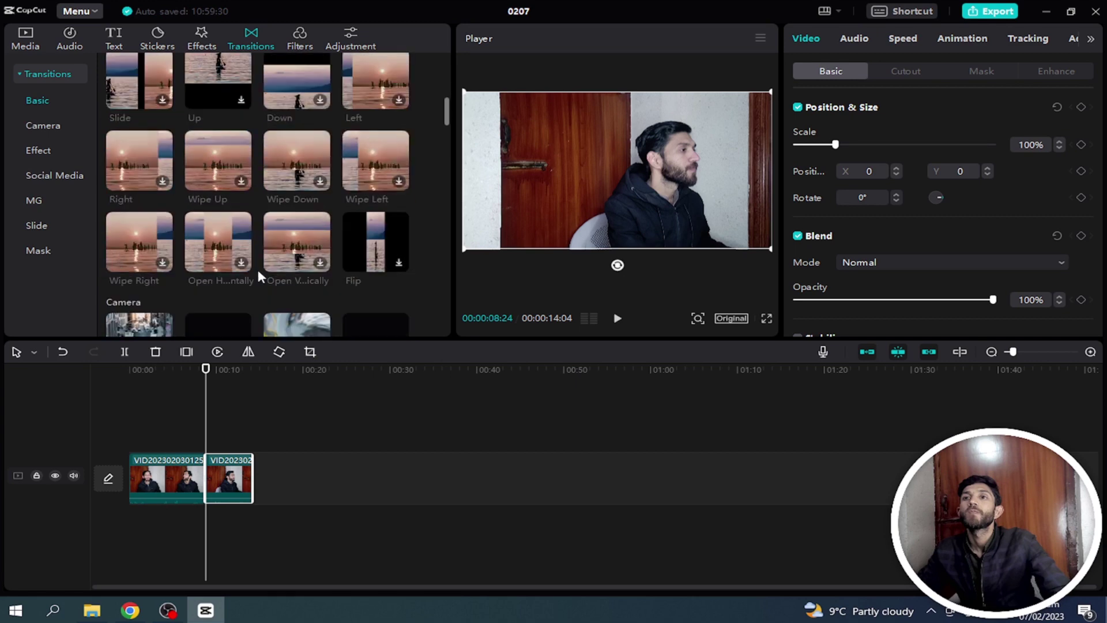
{"action": "scroll", "coordinate": [340, 271], "scroll_direction": "down", "scroll_amount": 5}
{"action": "scroll", "coordinate": [262, 232], "scroll_direction": "up", "scroll_amount": 3}
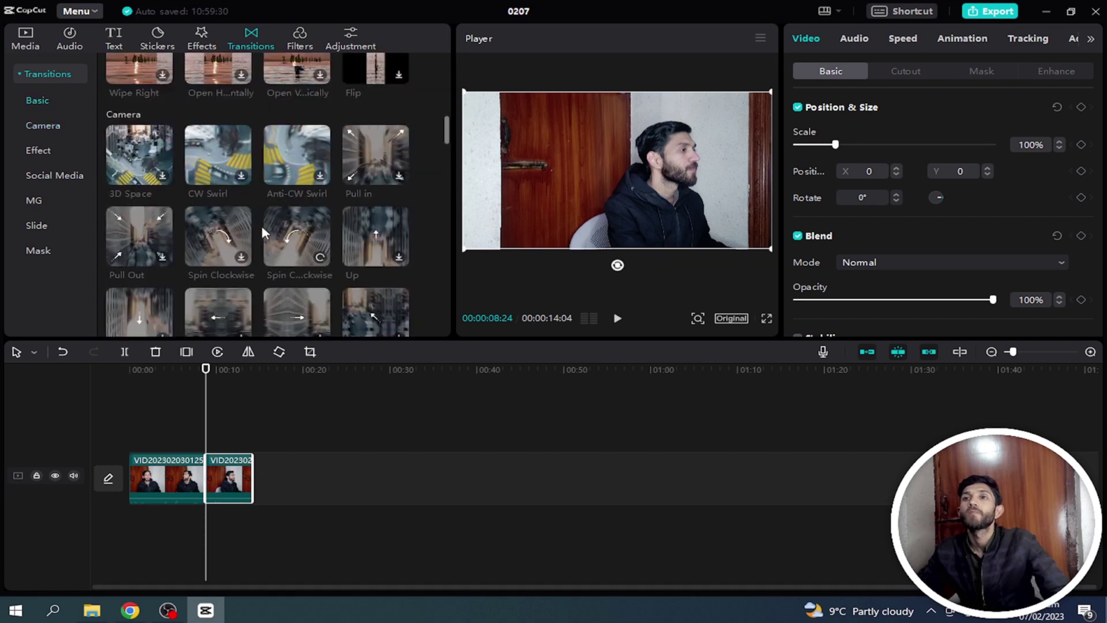
{"action": "scroll", "coordinate": [261, 226], "scroll_direction": "up", "scroll_amount": 8}
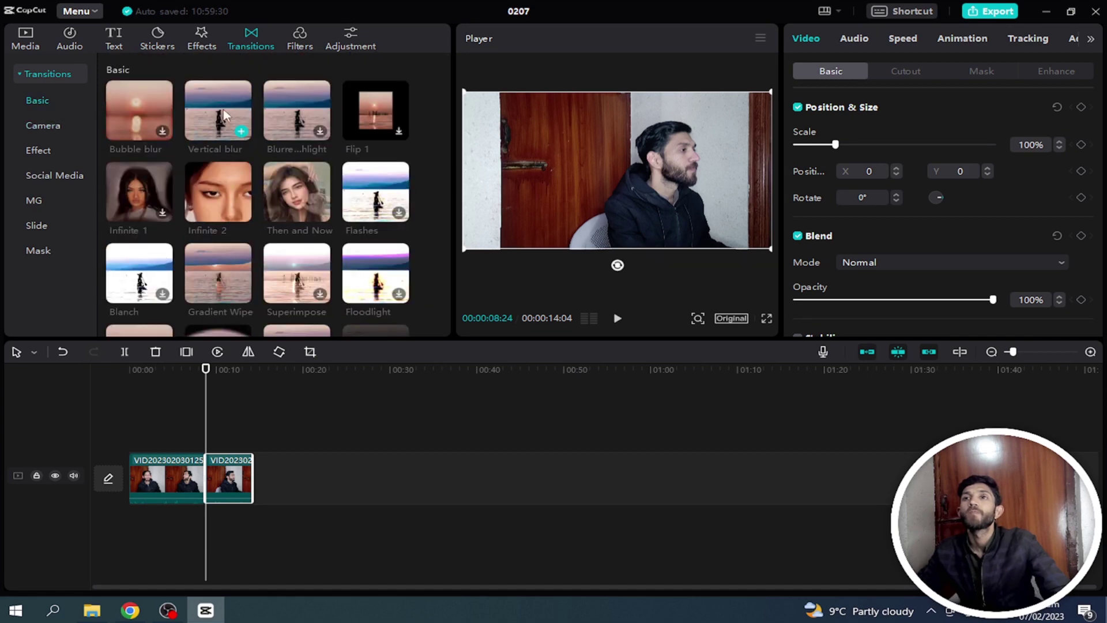
{"action": "left_click", "coordinate": [224, 116]}
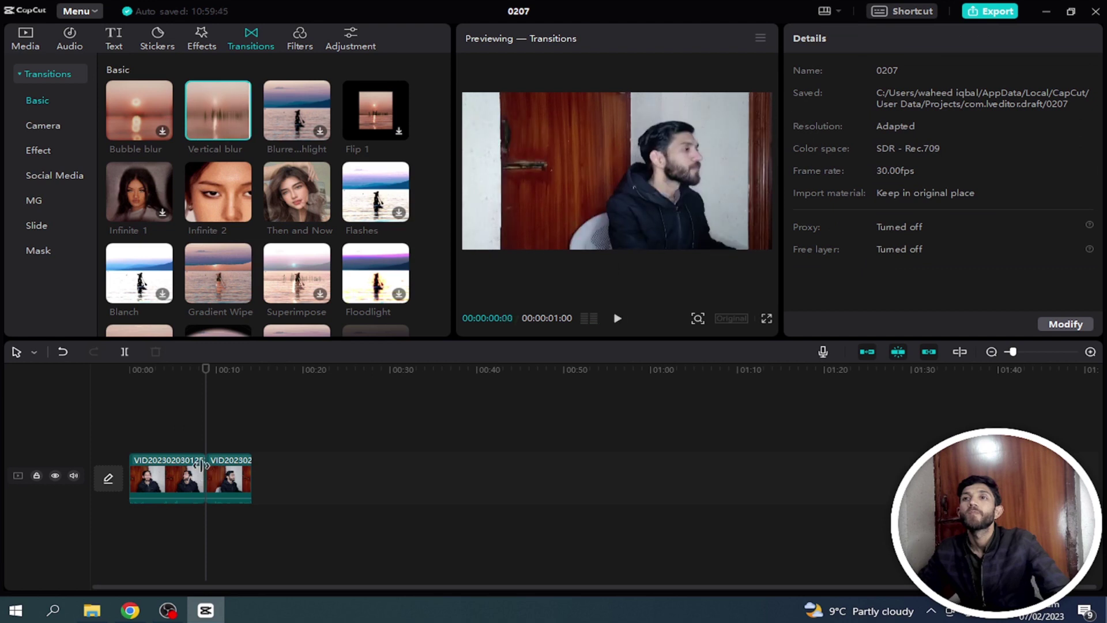
{"action": "mouse_move", "coordinate": [208, 103]}
{"action": "left_click_drag", "start_coordinate": [228, 149], "coordinate": [164, 460]}
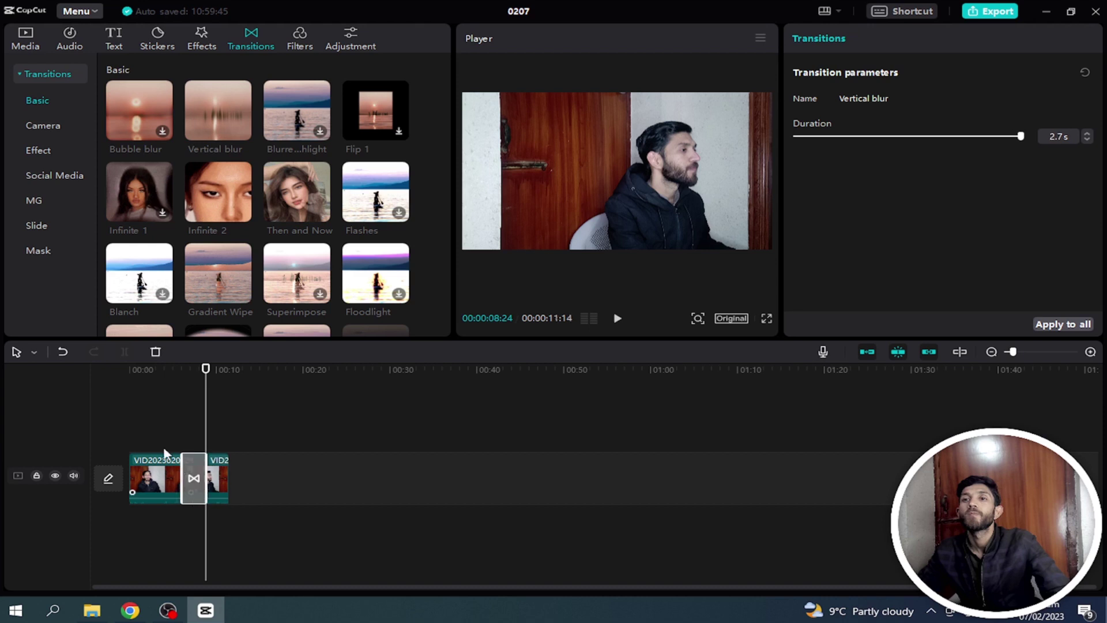
Step: Play the timeline from 00:00:05:10 to preview the Vertical blur transition between the two clips
{"action": "left_click", "coordinate": [176, 368]}
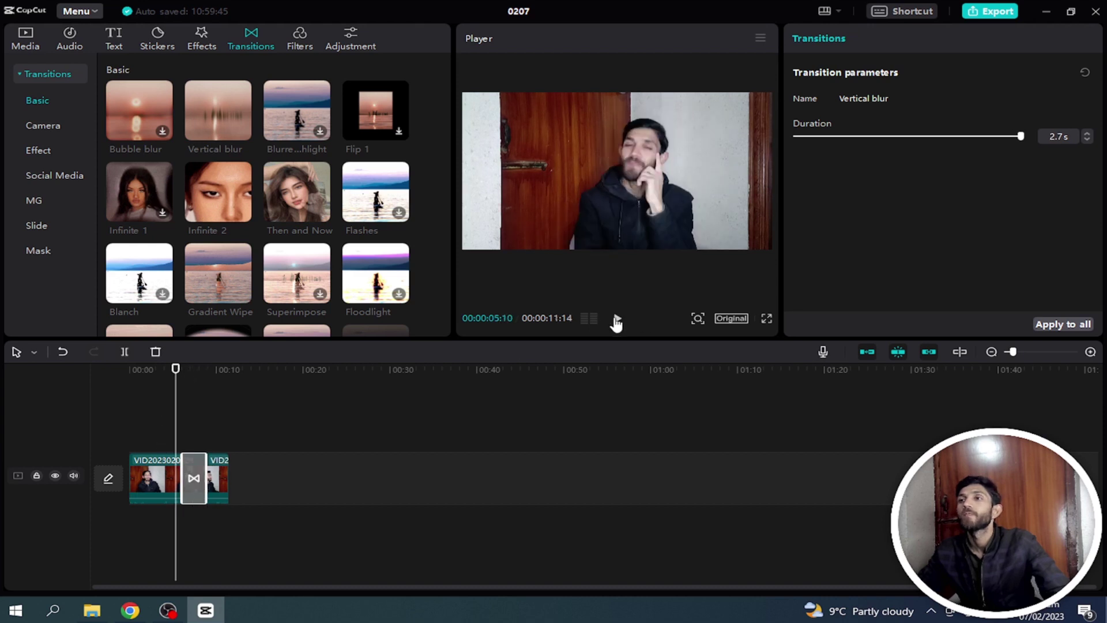
{"action": "left_click", "coordinate": [616, 321]}
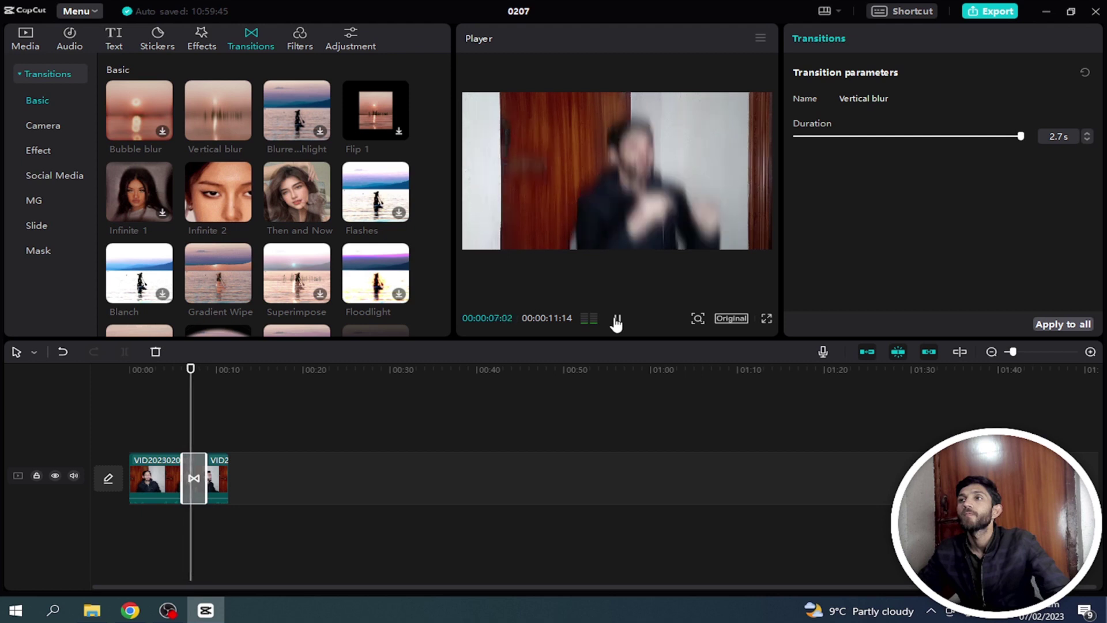
{"action": "left_click", "coordinate": [616, 321]}
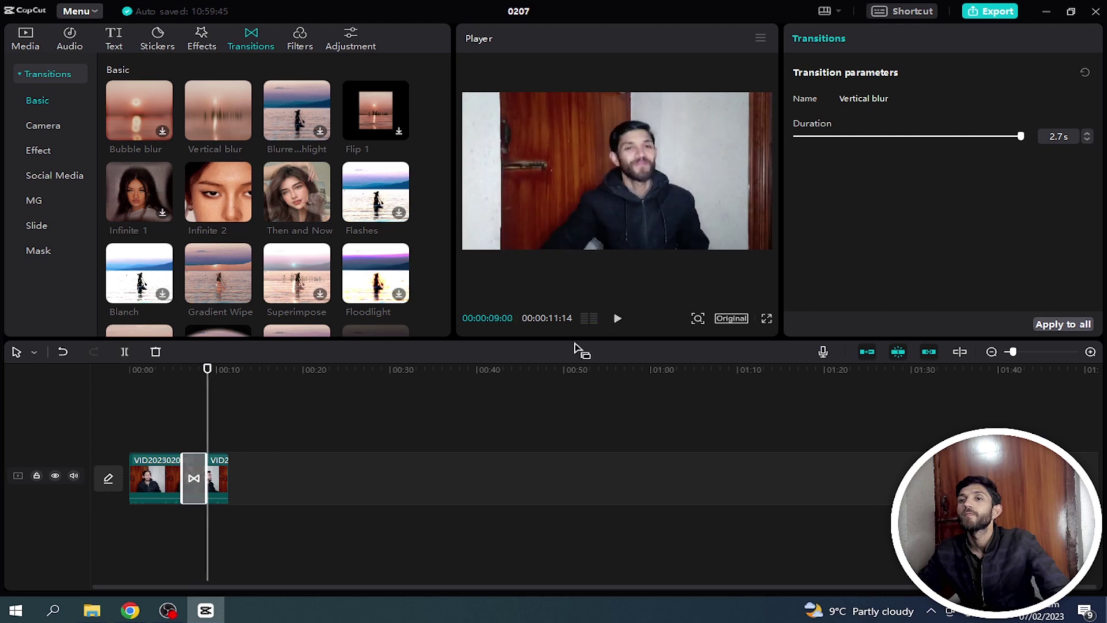
Step: Shorten the Vertical blur transition to 0.9 s and play the timeline across it
{"action": "left_click_drag", "start_coordinate": [204, 475], "coordinate": [201, 475]}
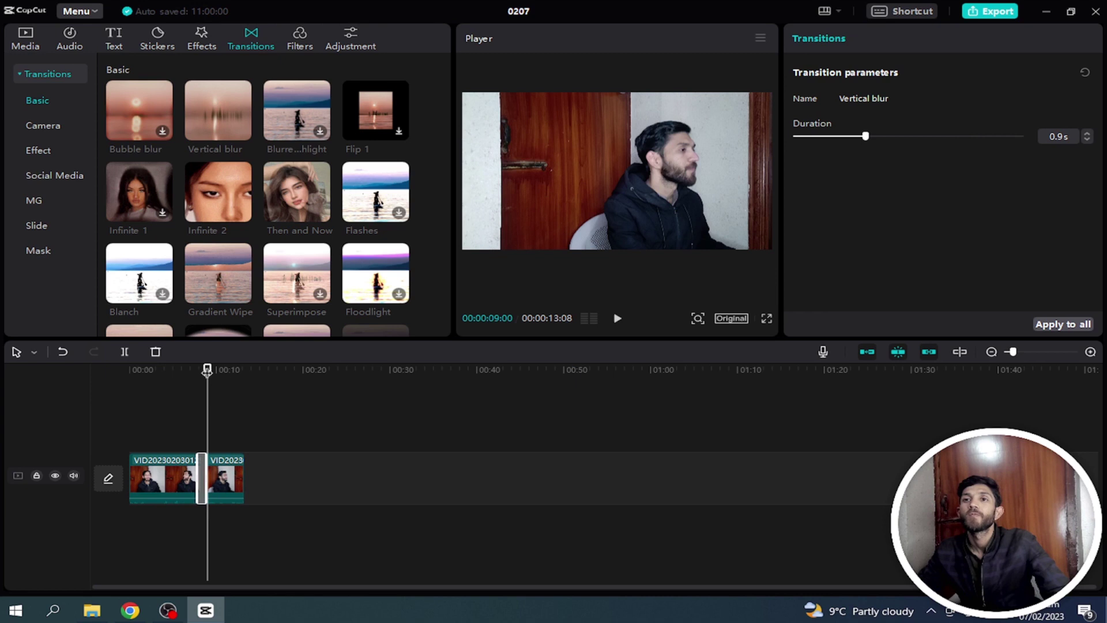
{"action": "left_click_drag", "start_coordinate": [207, 370], "coordinate": [186, 369]}
{"action": "left_click", "coordinate": [618, 319]}
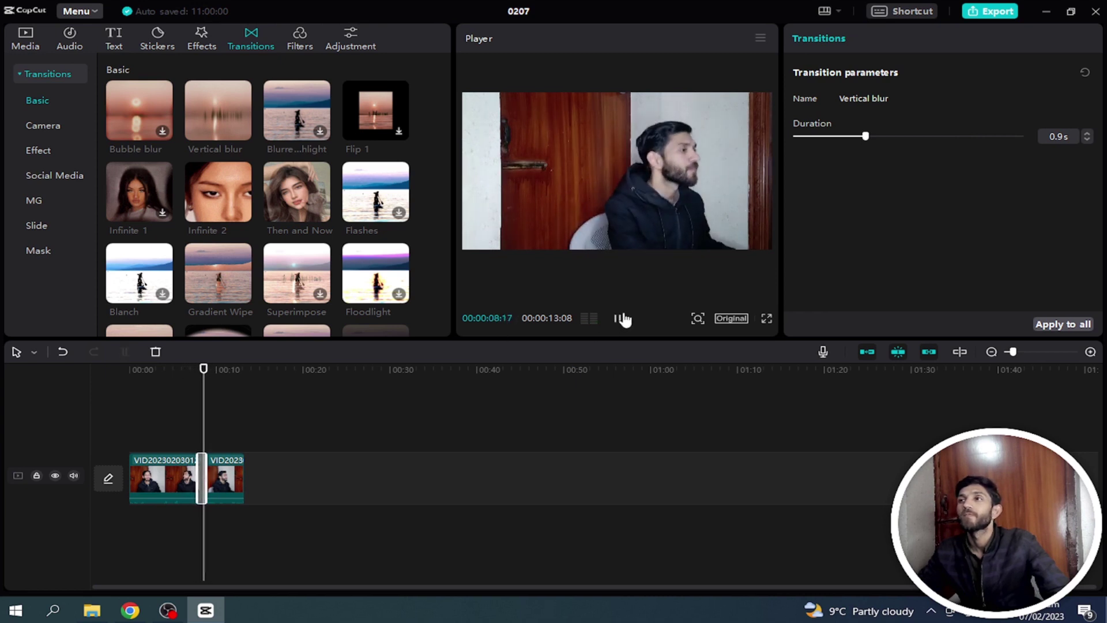
{"action": "left_click", "coordinate": [622, 319]}
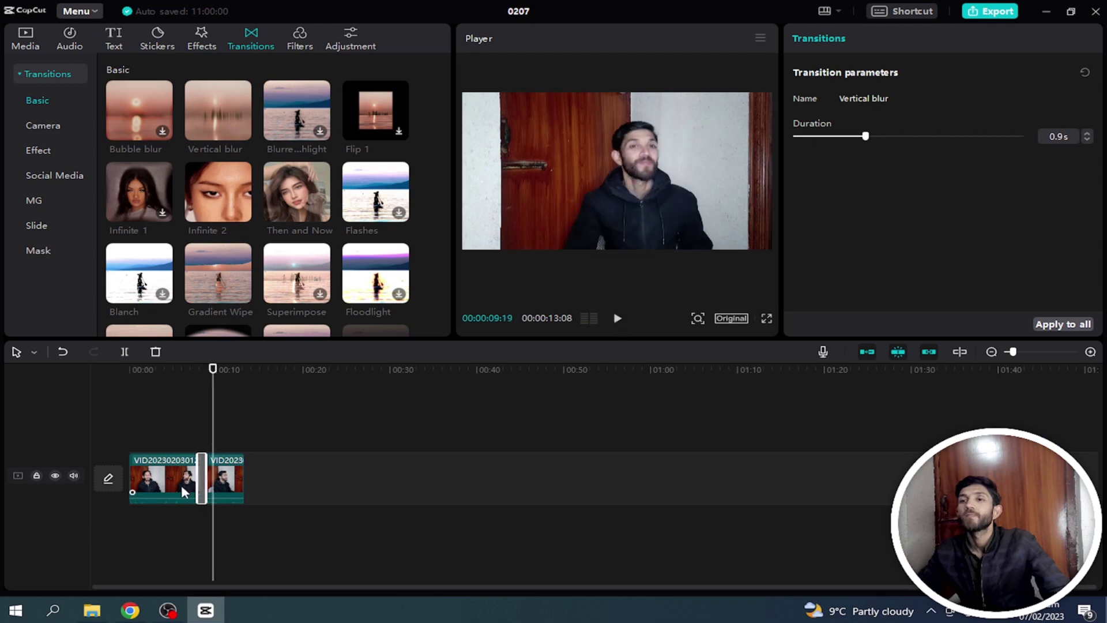
Step: Split the second video clip at 00:00:12:00 and delete the part after the cut
{"action": "left_click_drag", "start_coordinate": [209, 374], "coordinate": [233, 385]}
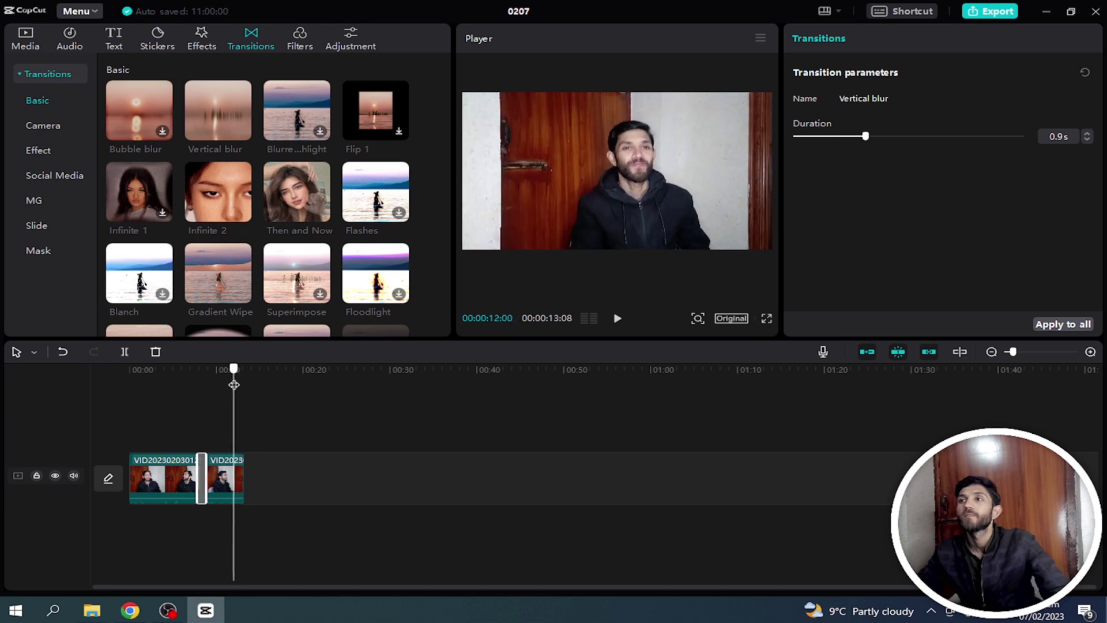
{"action": "left_click", "coordinate": [228, 474]}
{"action": "left_click", "coordinate": [124, 352]}
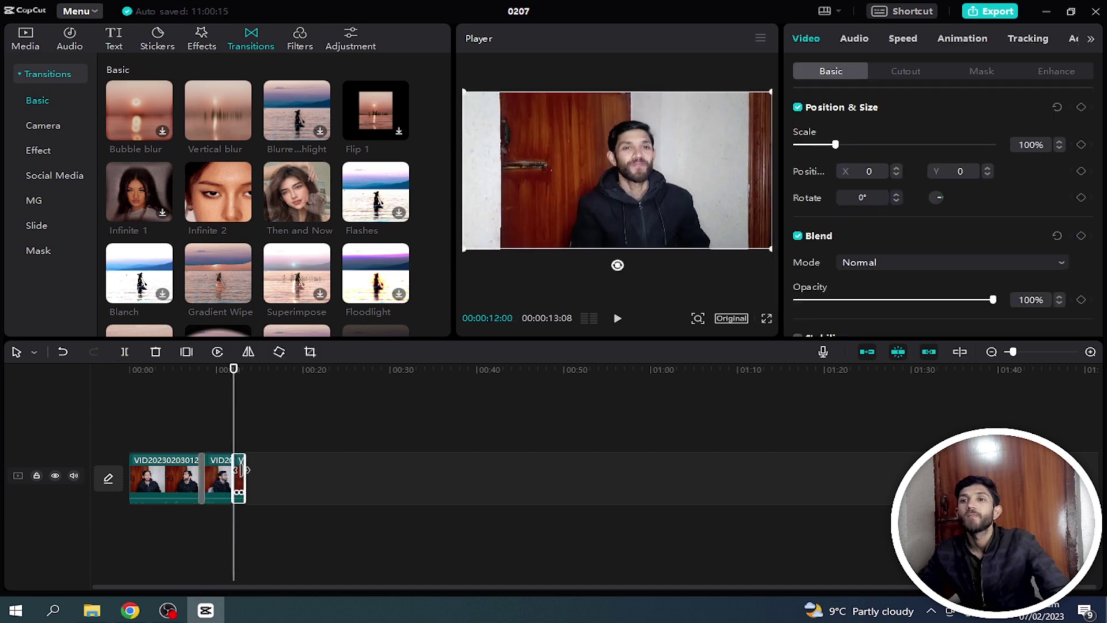
{"action": "right_click", "coordinate": [242, 470]}
{"action": "left_click", "coordinate": [265, 358]}
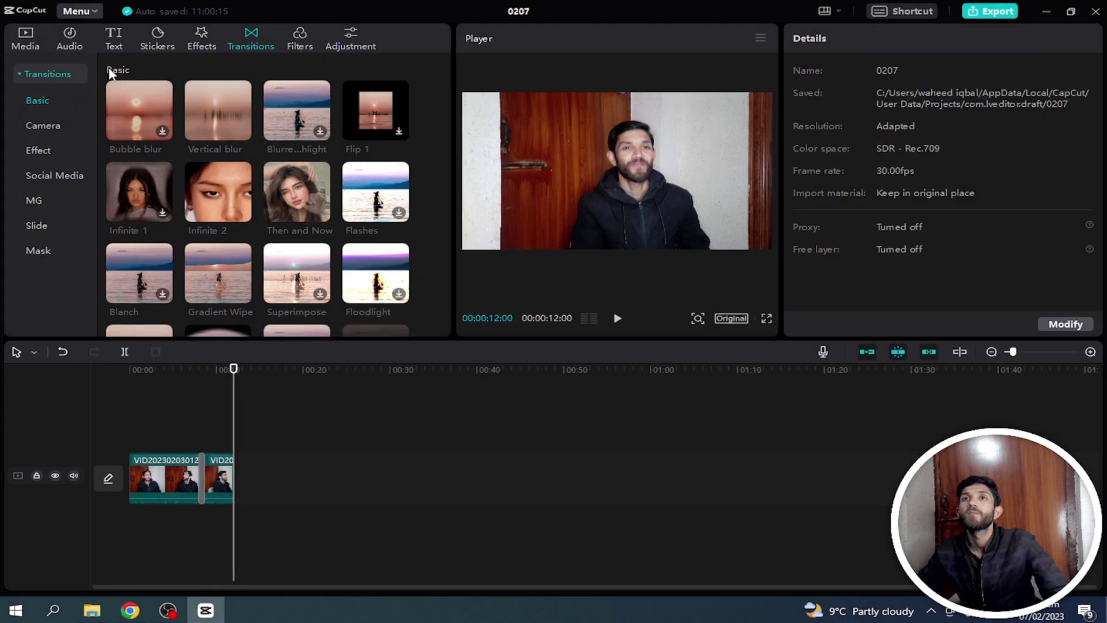
Step: Import the VN20230131 video from the youtube video folder on Local Disk (E:)
{"action": "left_click", "coordinate": [26, 39]}
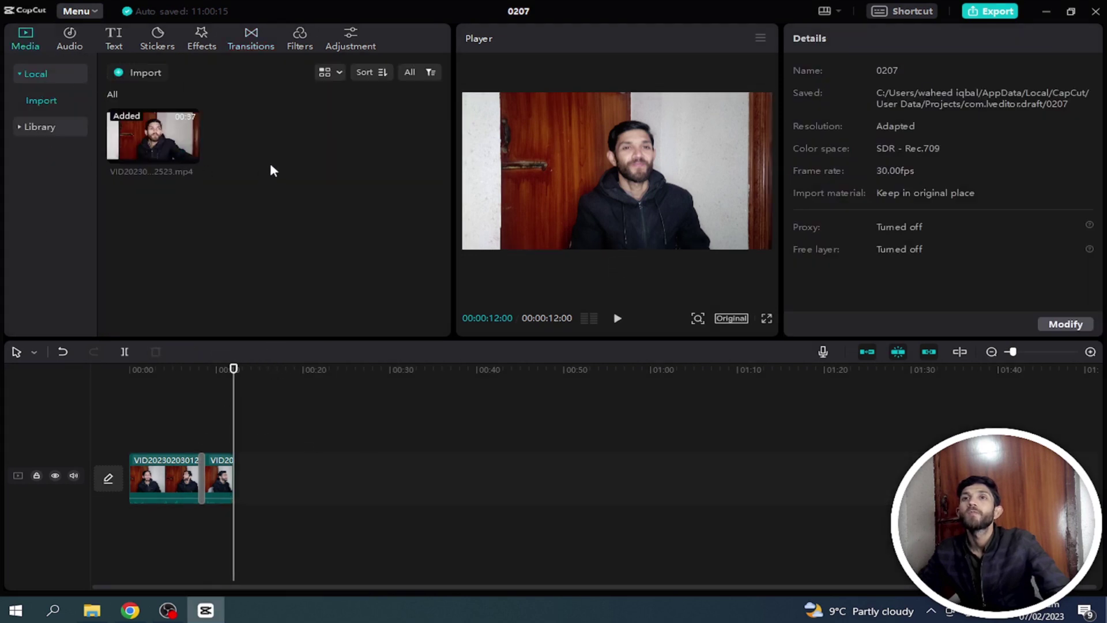
{"action": "left_click", "coordinate": [144, 74]}
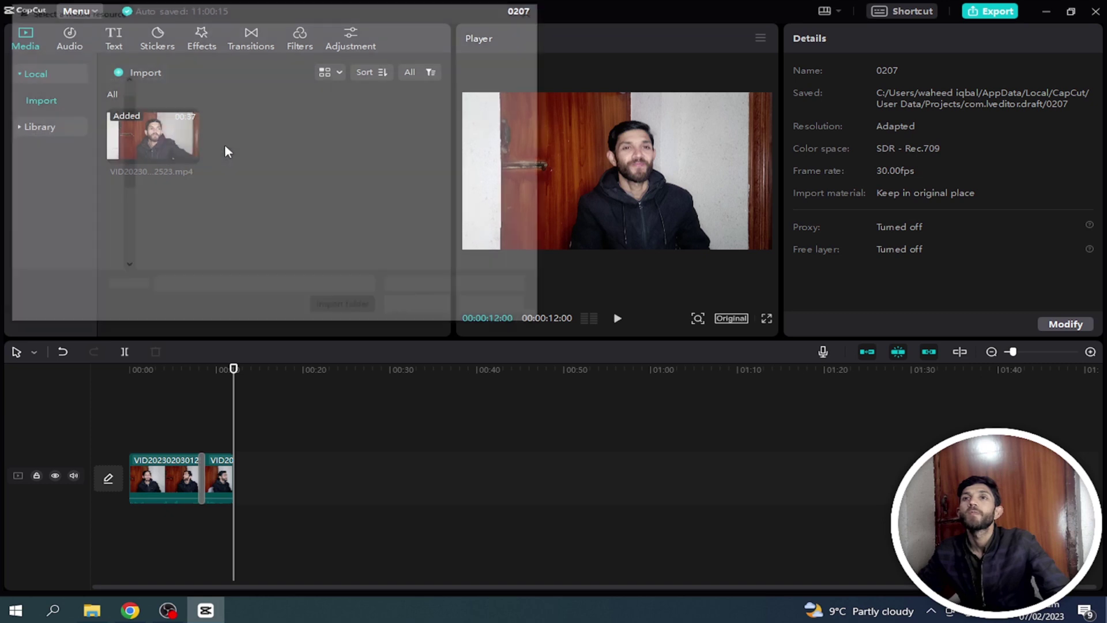
{"action": "scroll", "coordinate": [94, 237], "scroll_direction": "down", "scroll_amount": 3}
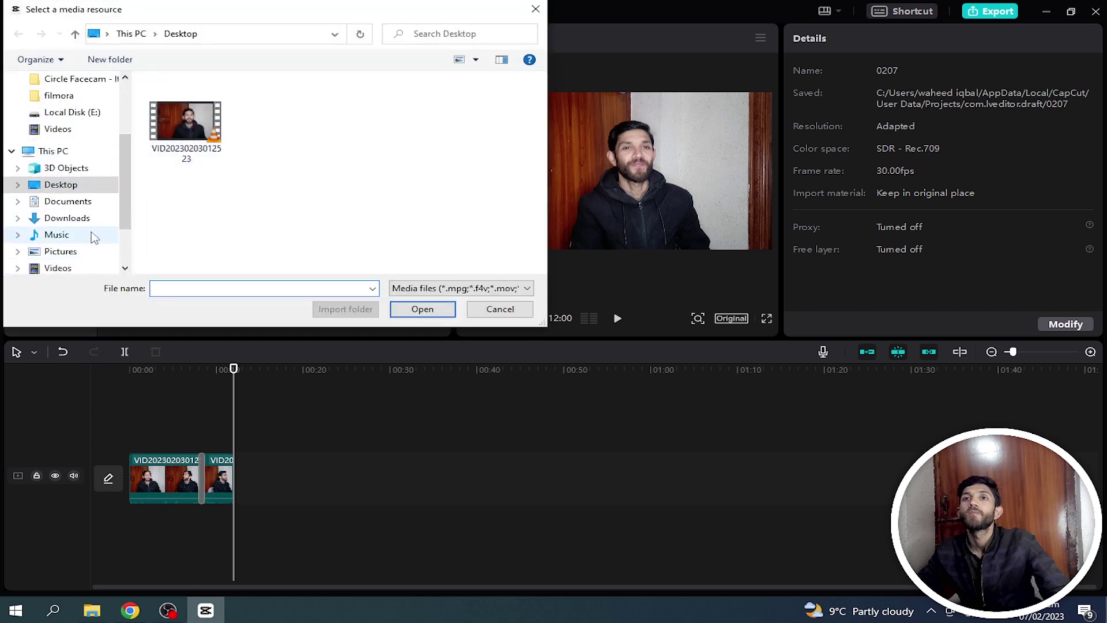
{"action": "scroll", "coordinate": [94, 237], "scroll_direction": "down", "scroll_amount": 1}
{"action": "left_click", "coordinate": [78, 252]}
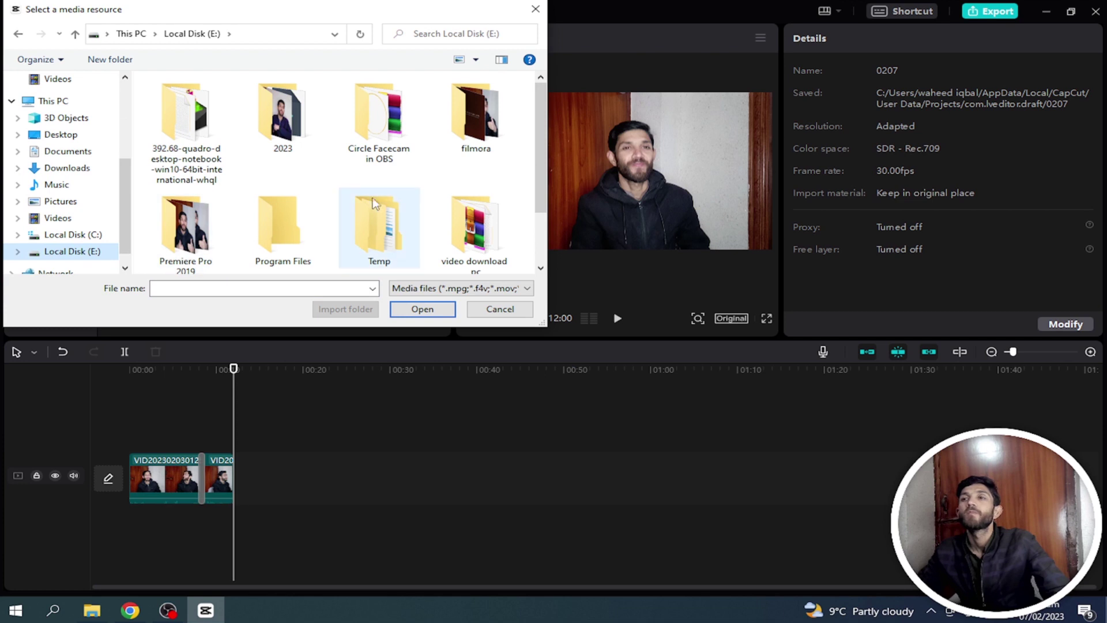
{"action": "scroll", "coordinate": [340, 176], "scroll_direction": "down", "scroll_amount": 1}
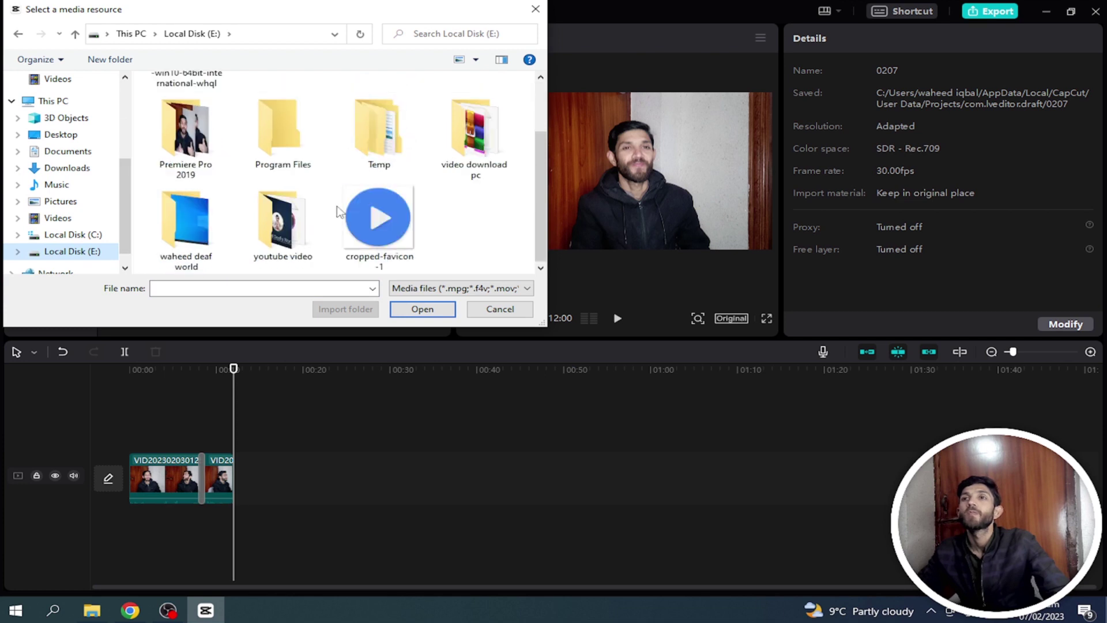
{"action": "double_click", "coordinate": [285, 243]}
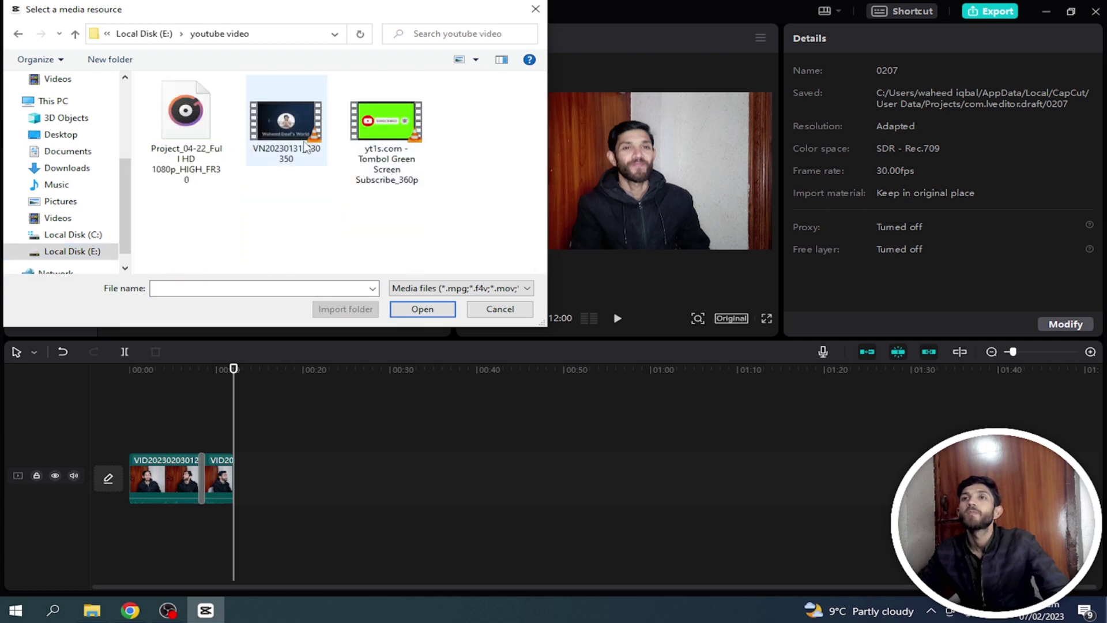
{"action": "left_click", "coordinate": [306, 148]}
{"action": "left_click", "coordinate": [406, 314]}
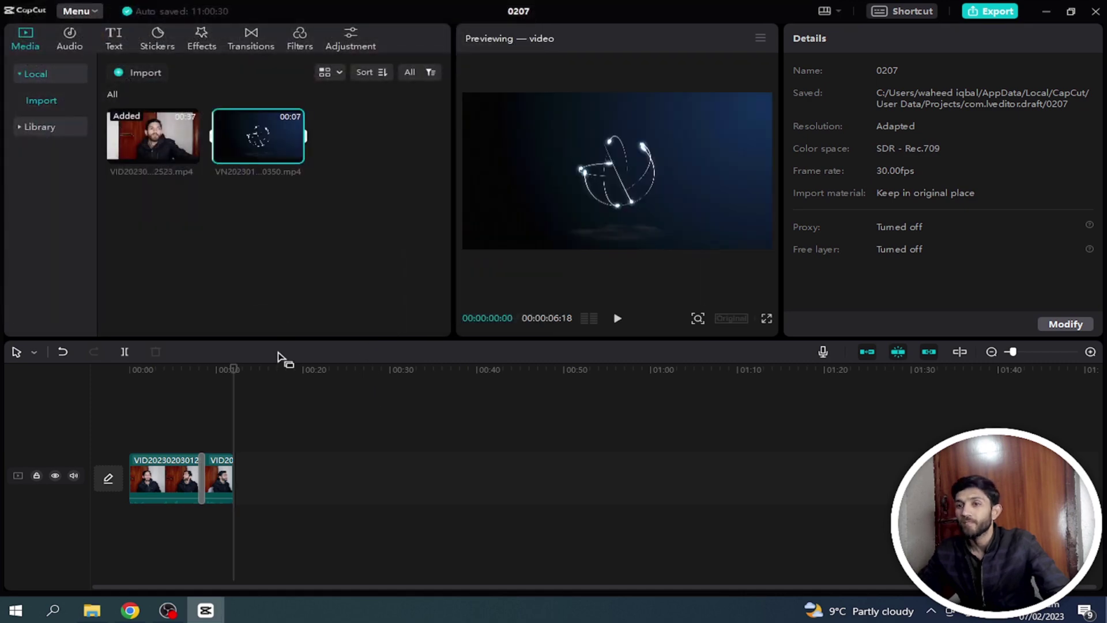
Step: Replace the second timeline clip with the imported VN20230131 video, using the original video effect
{"action": "left_click_drag", "start_coordinate": [229, 149], "coordinate": [237, 472]}
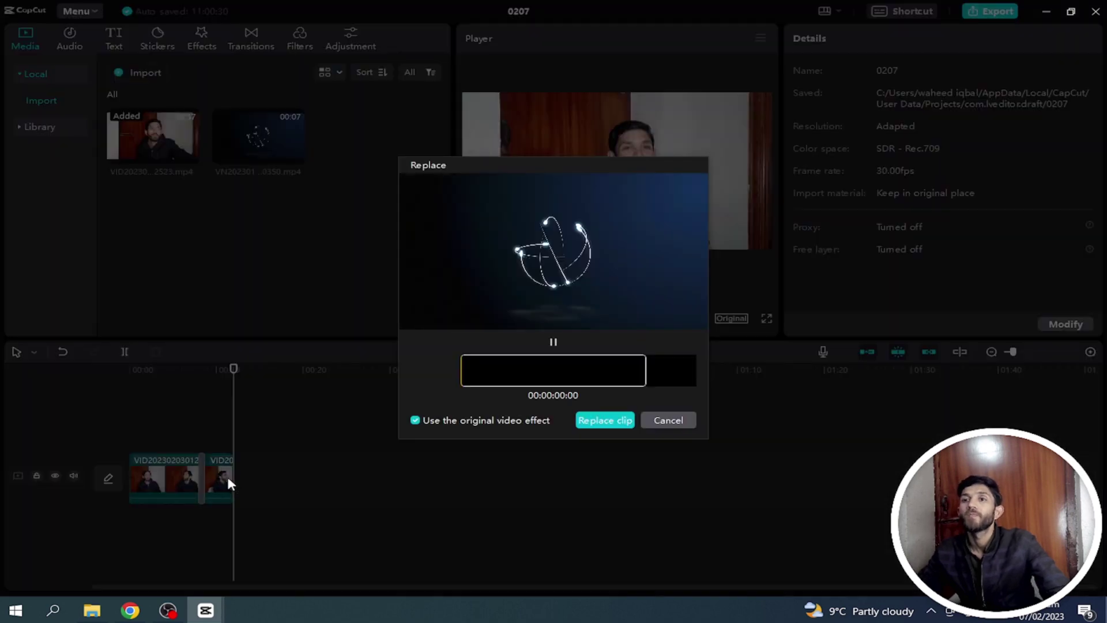
{"action": "left_click", "coordinate": [604, 422]}
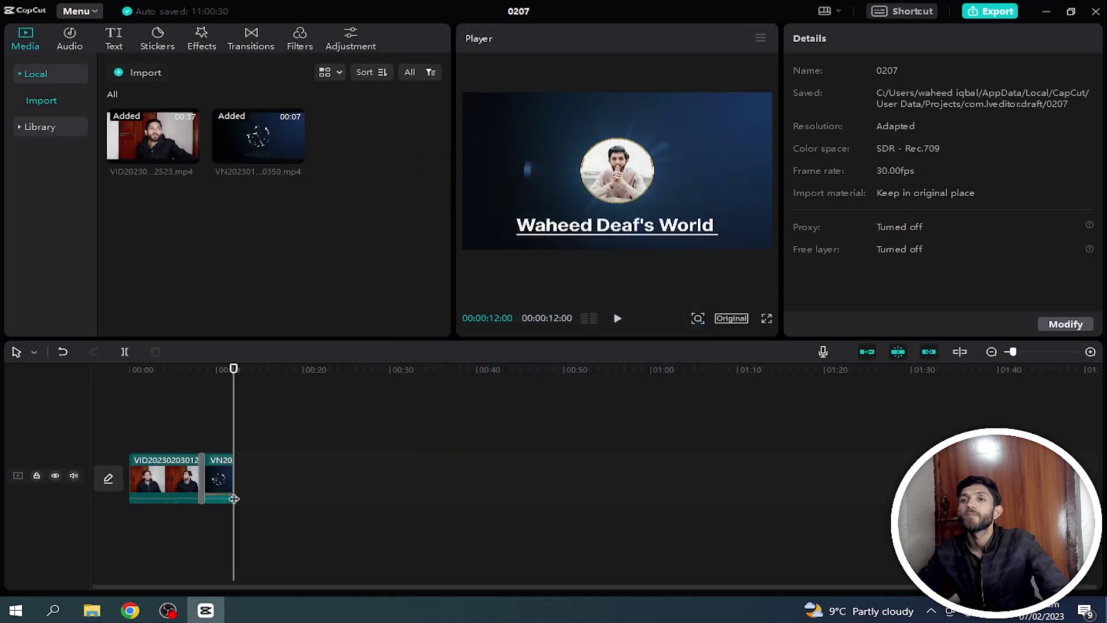
{"action": "left_click", "coordinate": [214, 462]}
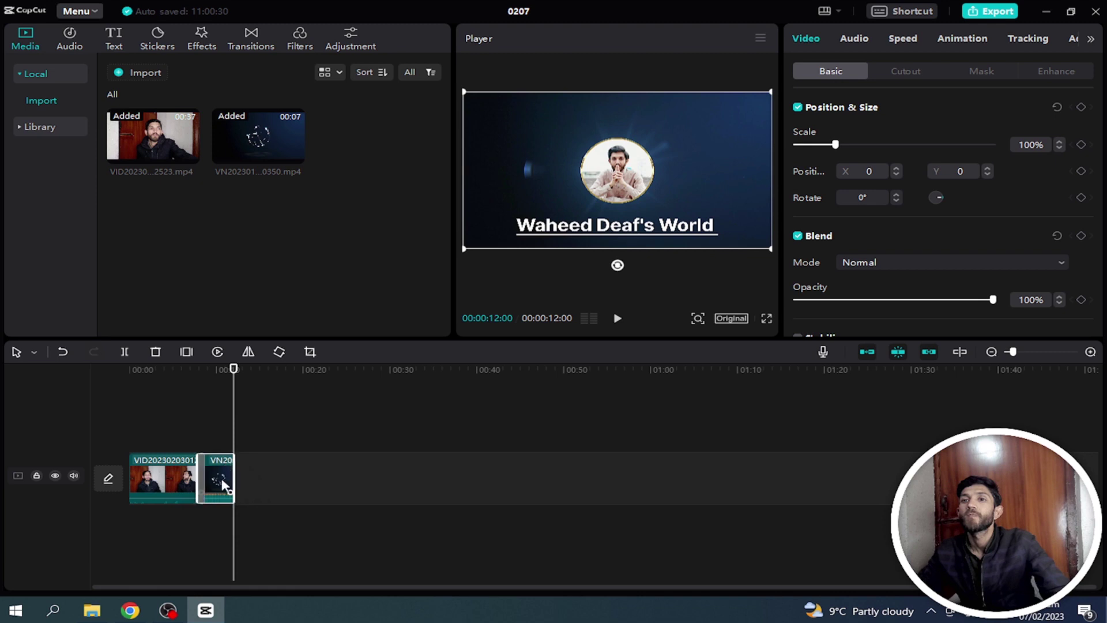
{"action": "left_click", "coordinate": [196, 371]}
{"action": "mouse_move", "coordinate": [198, 371]}
{"action": "left_mouse_down"}
{"action": "mouse_move", "coordinate": [215, 372]}
{"action": "mouse_move", "coordinate": [174, 379]}
{"action": "mouse_move", "coordinate": [190, 376]}
{"action": "left_mouse_up"}
Step: Undo the clip replacement, the split and deletion in the second clip, and the changes to the transition's duration
{"action": "key", "text": "ctrl+z"}
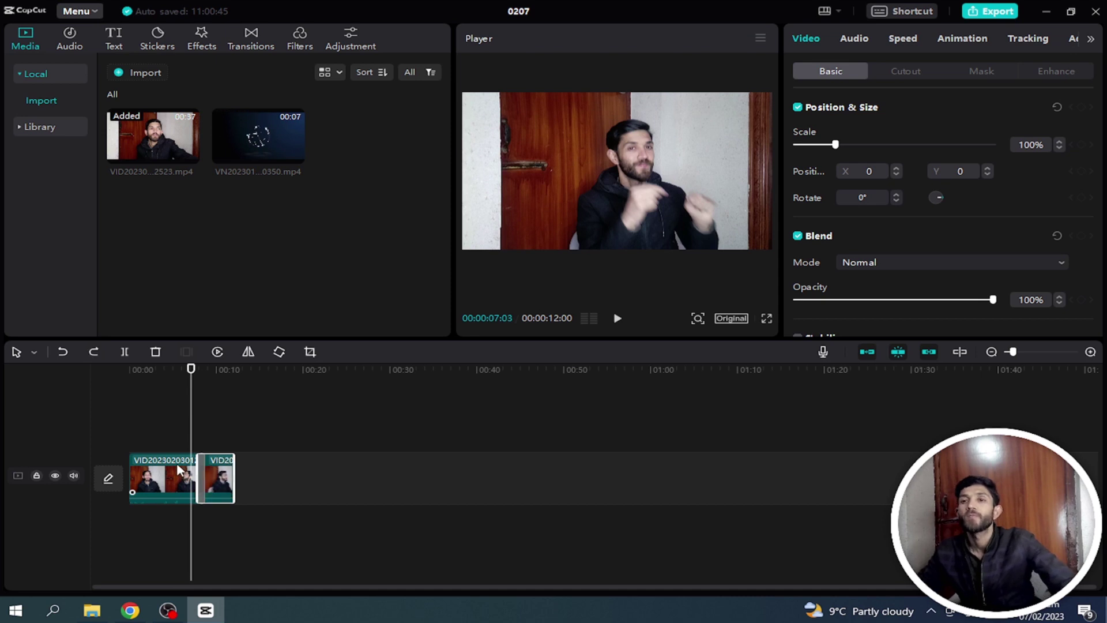
{"action": "key", "text": "ctrl+z"}
{"action": "key", "text": "ctrl+z"}
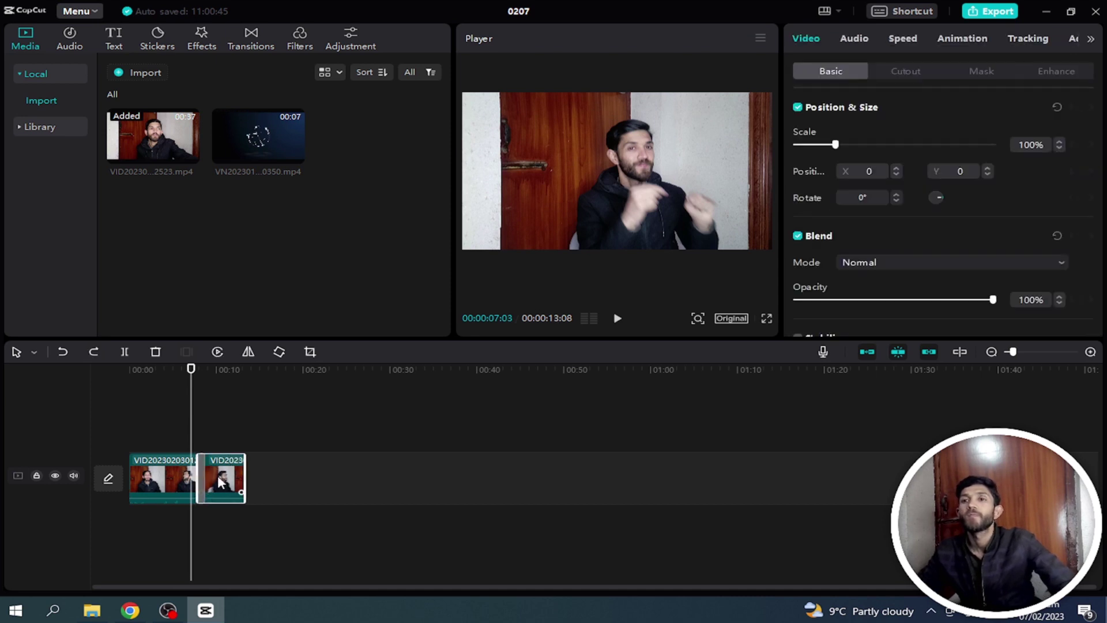
{"action": "key", "text": "ctrl+z"}
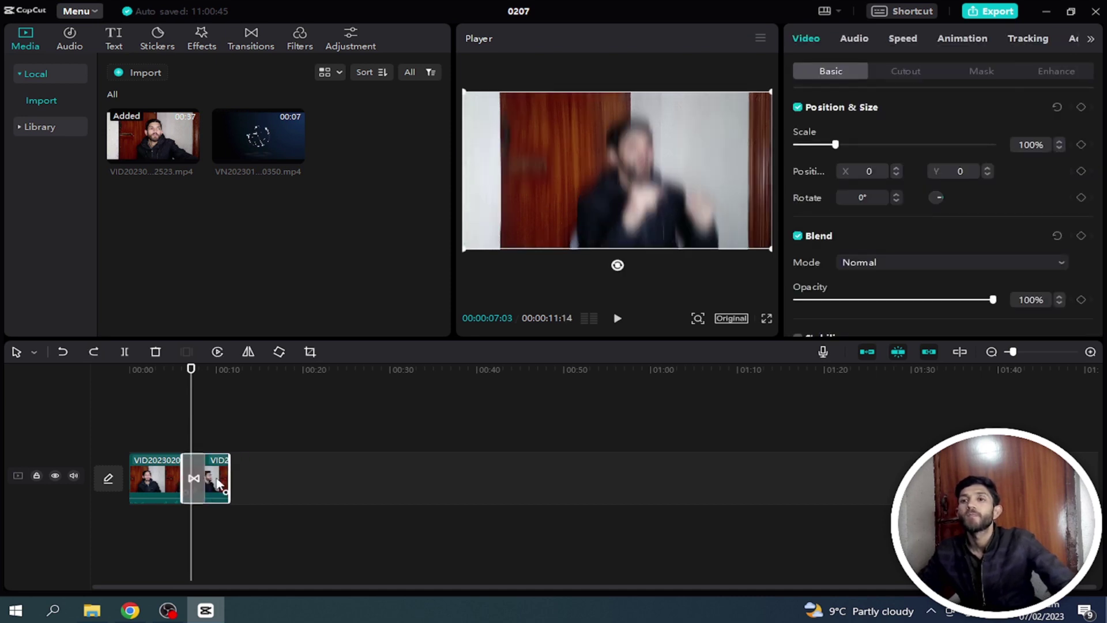
{"action": "key", "text": "ctrl+z"}
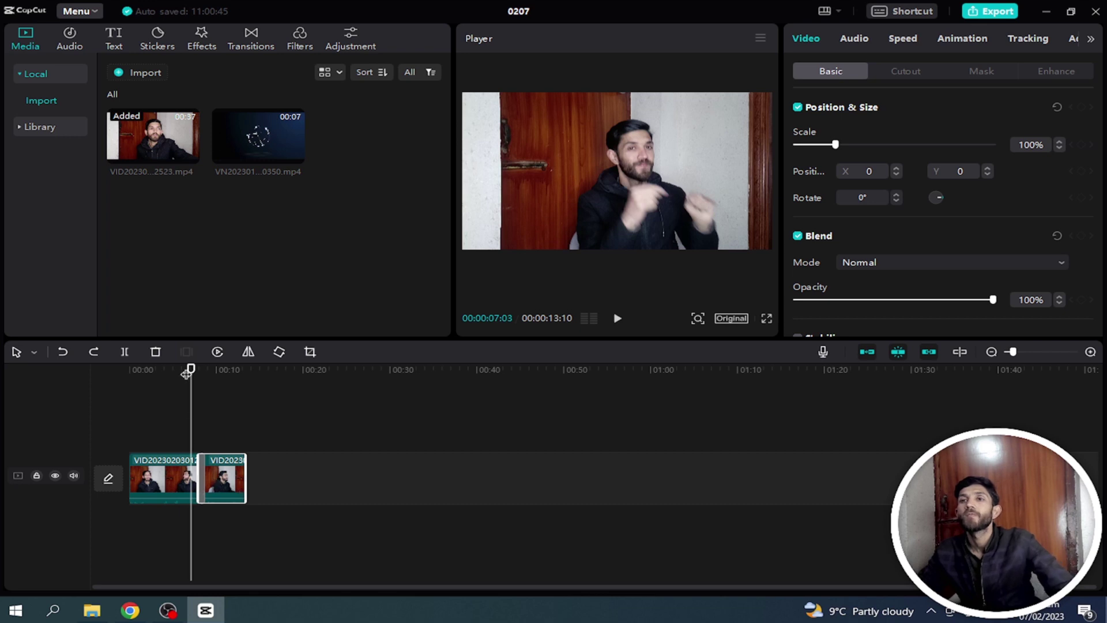
Step: Place the imported VN20230131 video directly after the second clip and play across the join from 00:00:11:14
{"action": "mouse_move", "coordinate": [187, 374]}
{"action": "left_mouse_down"}
{"action": "mouse_move", "coordinate": [212, 376]}
{"action": "mouse_move", "coordinate": [191, 379]}
{"action": "left_mouse_up"}
{"action": "left_click_drag", "start_coordinate": [285, 139], "coordinate": [260, 477]}
{"action": "left_click", "coordinate": [229, 402]}
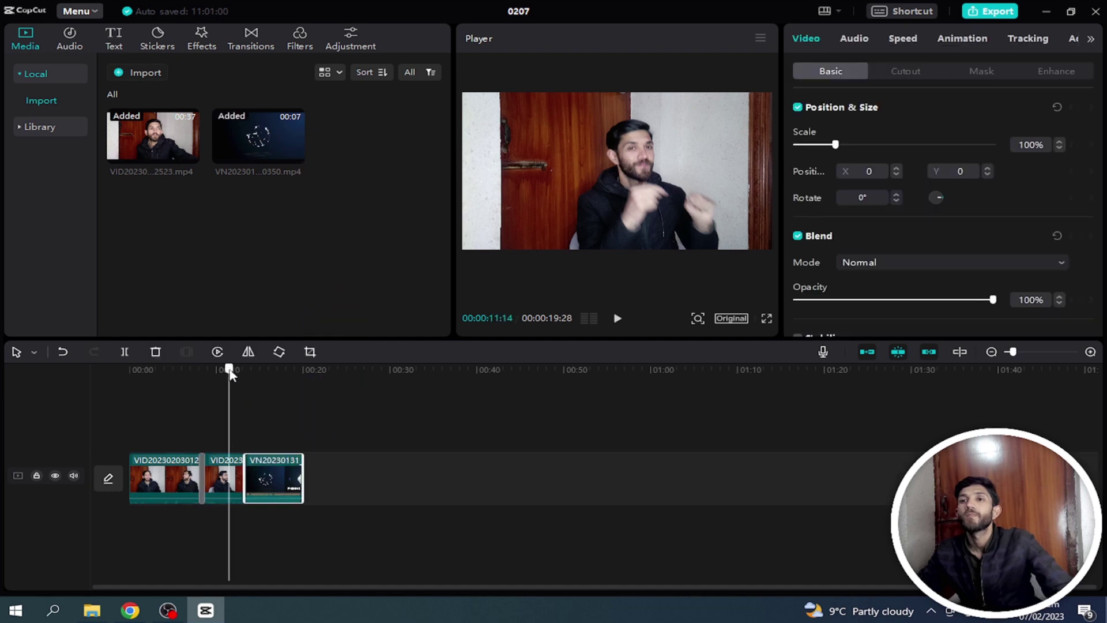
{"action": "key", "text": "space"}
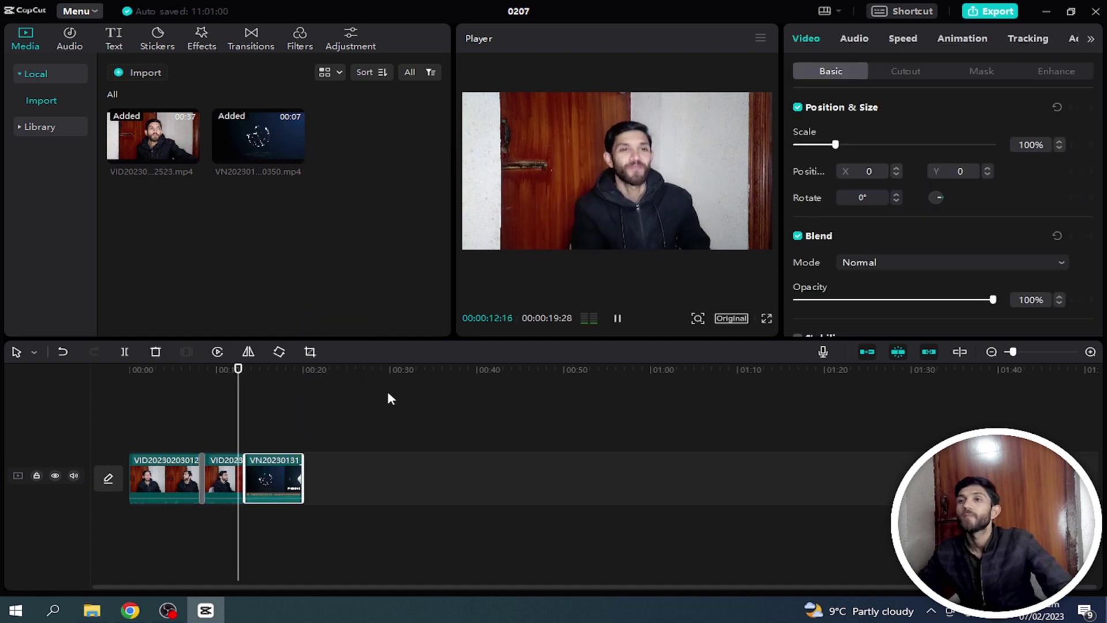
{"action": "key", "text": "space"}
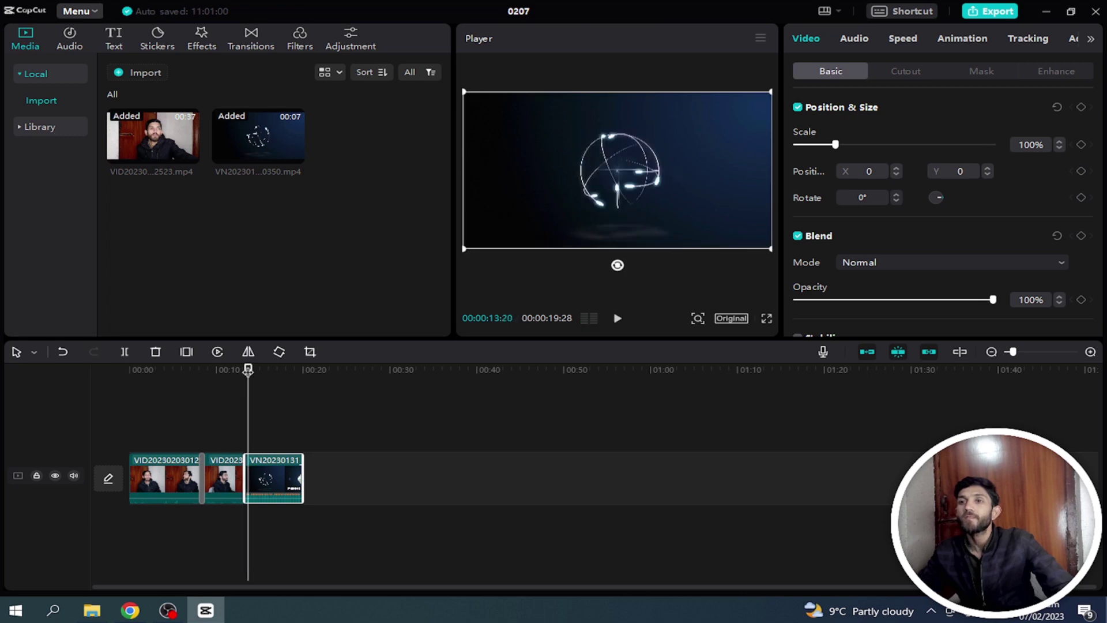
Step: Trim the end of the second clip to 00:00:12:05 and play across its join with the VN20230131 video
{"action": "mouse_move", "coordinate": [248, 371]}
{"action": "left_mouse_down"}
{"action": "mouse_move", "coordinate": [223, 371]}
{"action": "mouse_move", "coordinate": [236, 371]}
{"action": "left_mouse_up"}
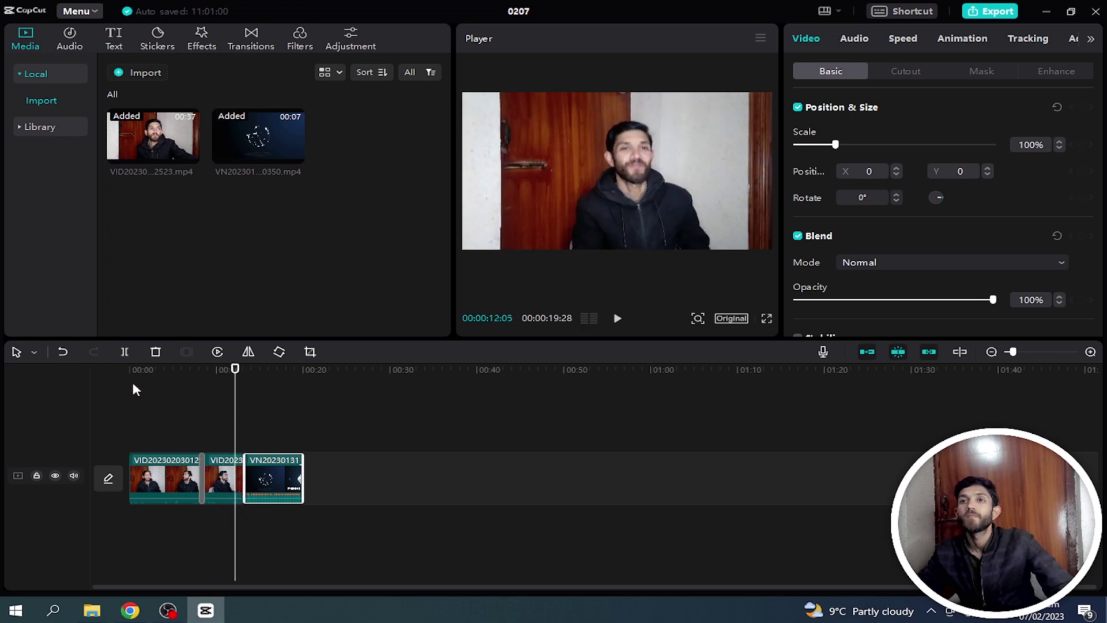
{"action": "left_click_drag", "start_coordinate": [241, 489], "coordinate": [237, 487]}
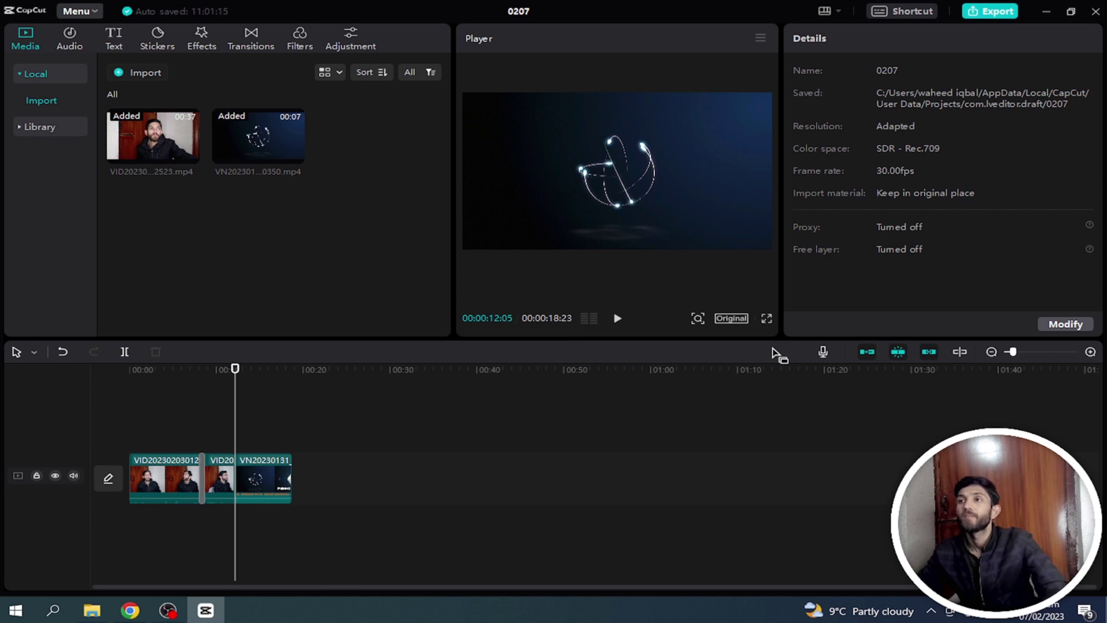
{"action": "key", "text": "space"}
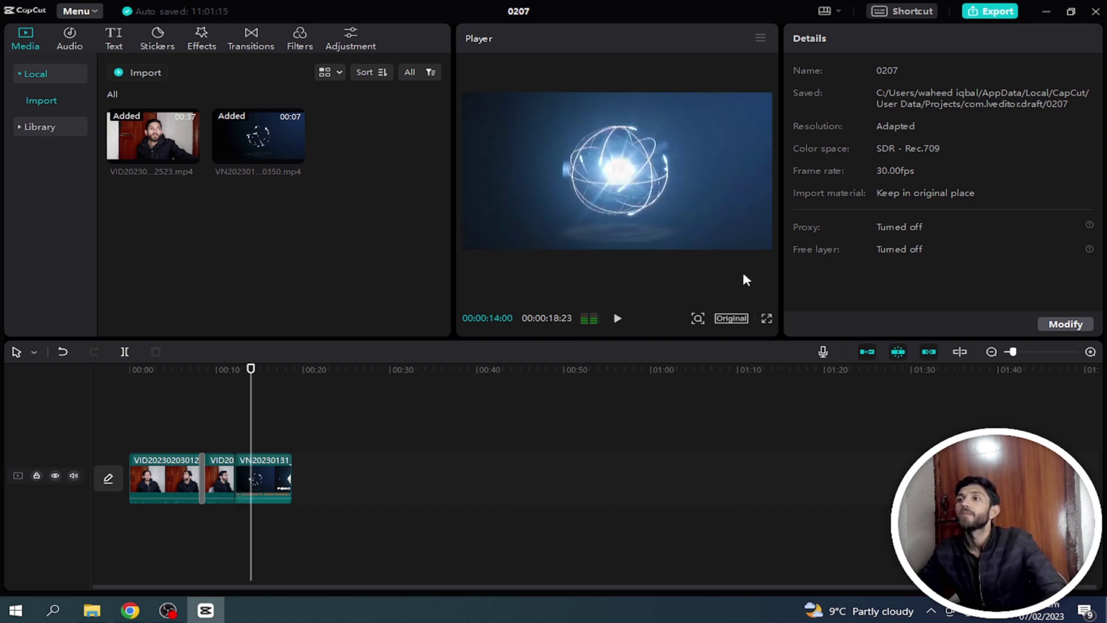
Step: Resize the workspace panels to enlarge the video preview, narrowing the media and details areas and shortening the timeline area
{"action": "left_click_drag", "start_coordinate": [780, 206], "coordinate": [807, 206]}
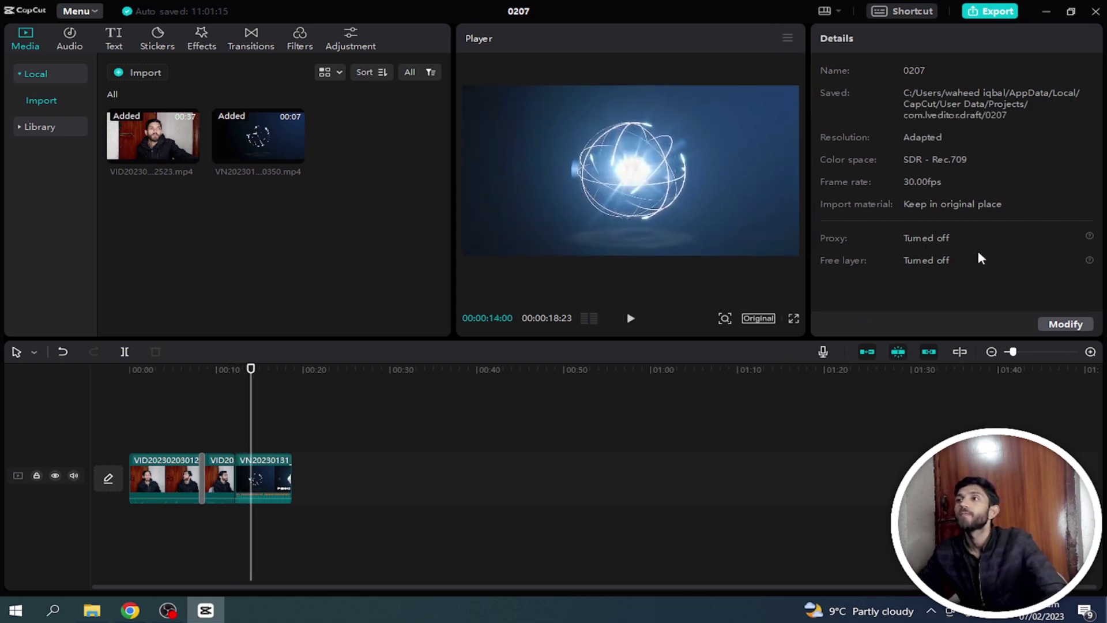
{"action": "left_click_drag", "start_coordinate": [654, 337], "coordinate": [707, 375]}
{"action": "left_click_drag", "start_coordinate": [807, 265], "coordinate": [821, 266]}
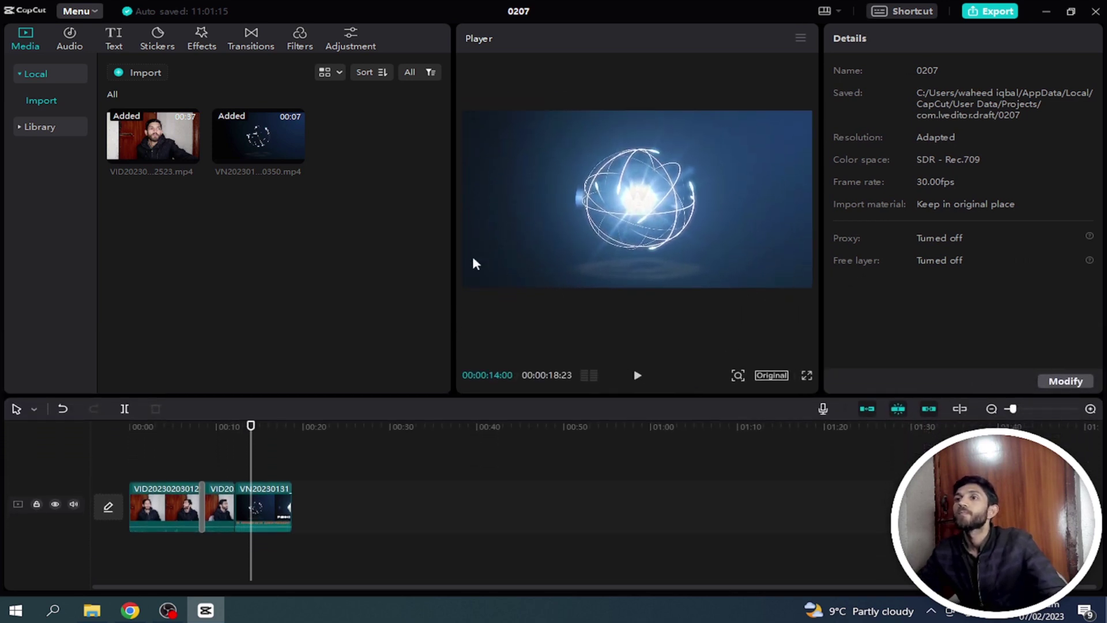
{"action": "left_click_drag", "start_coordinate": [453, 244], "coordinate": [322, 252]}
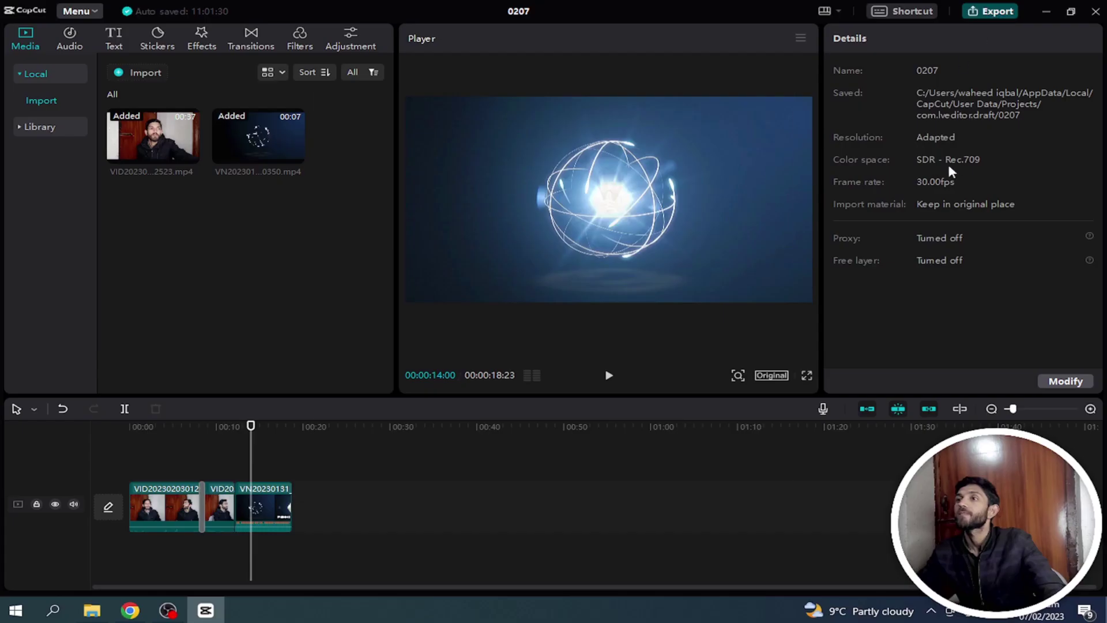
{"action": "key", "text": "ctrl+e"}
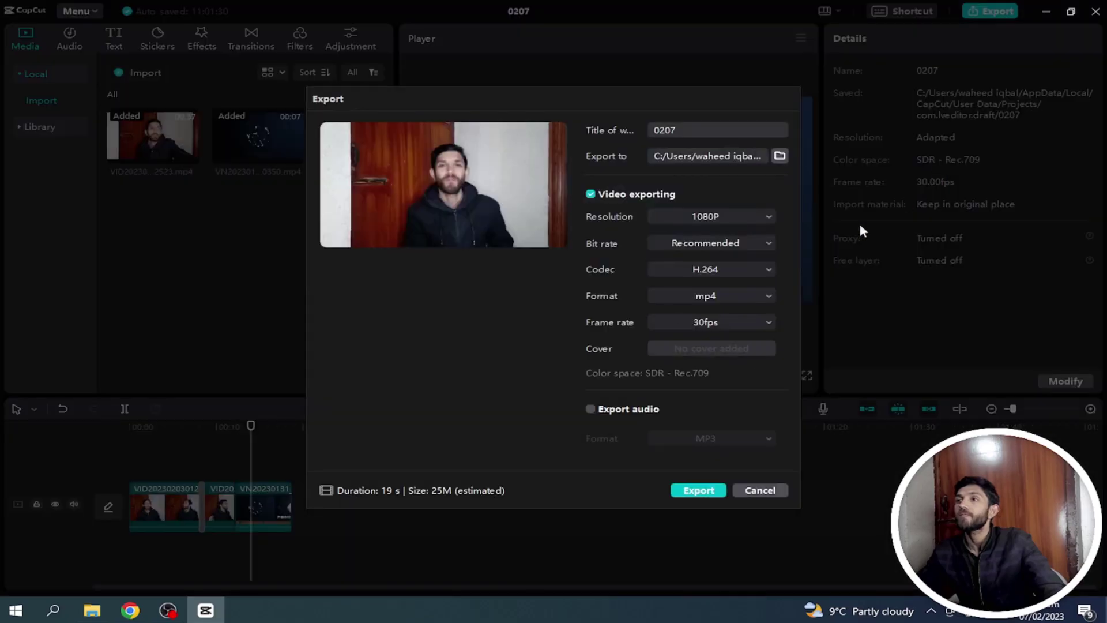
{"action": "left_click", "coordinate": [746, 213]}
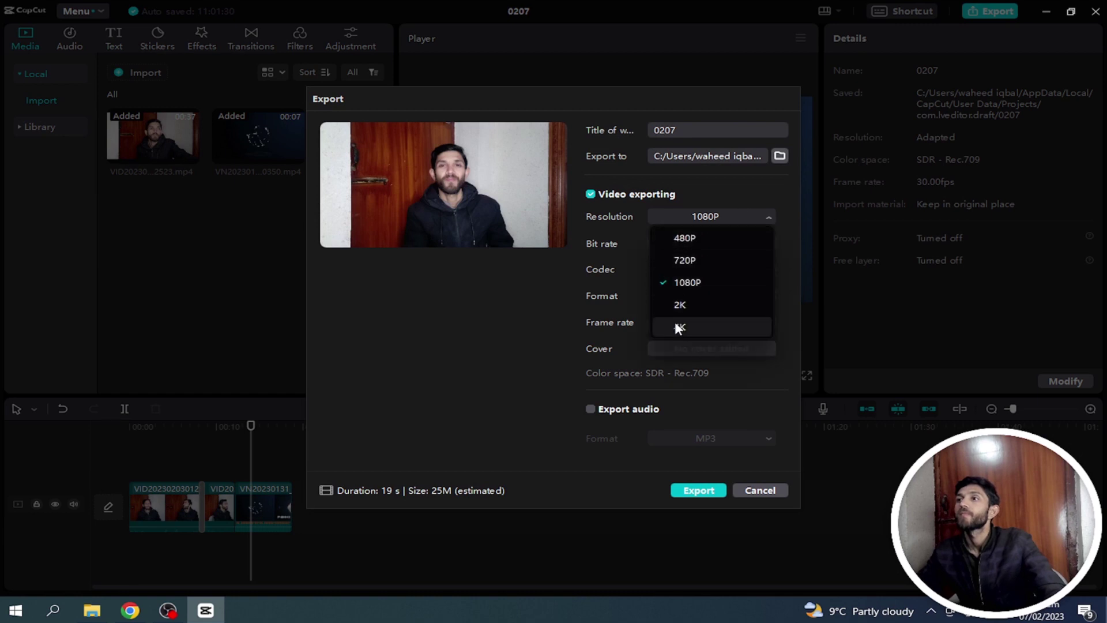
{"action": "left_click", "coordinate": [698, 193]}
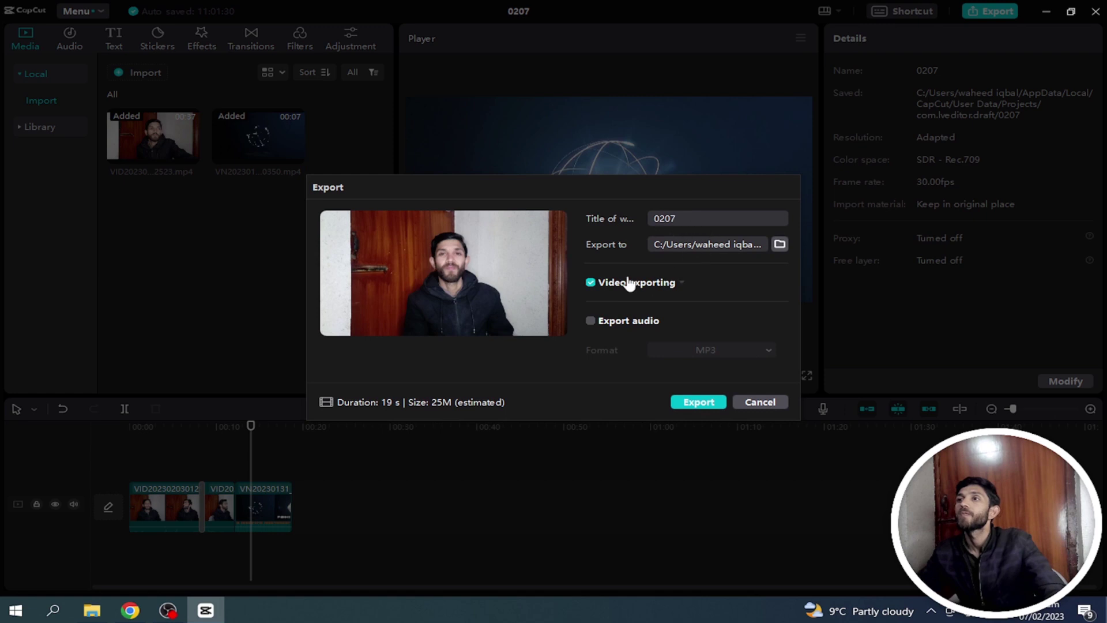
{"action": "left_click", "coordinate": [612, 324]}
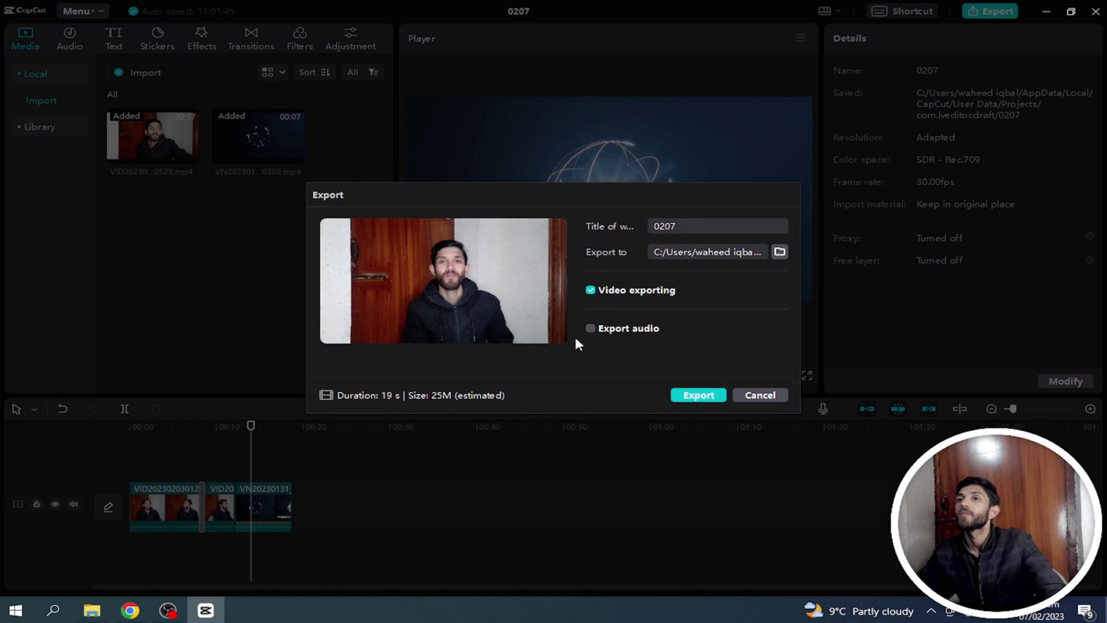
{"action": "left_click", "coordinate": [736, 396]}
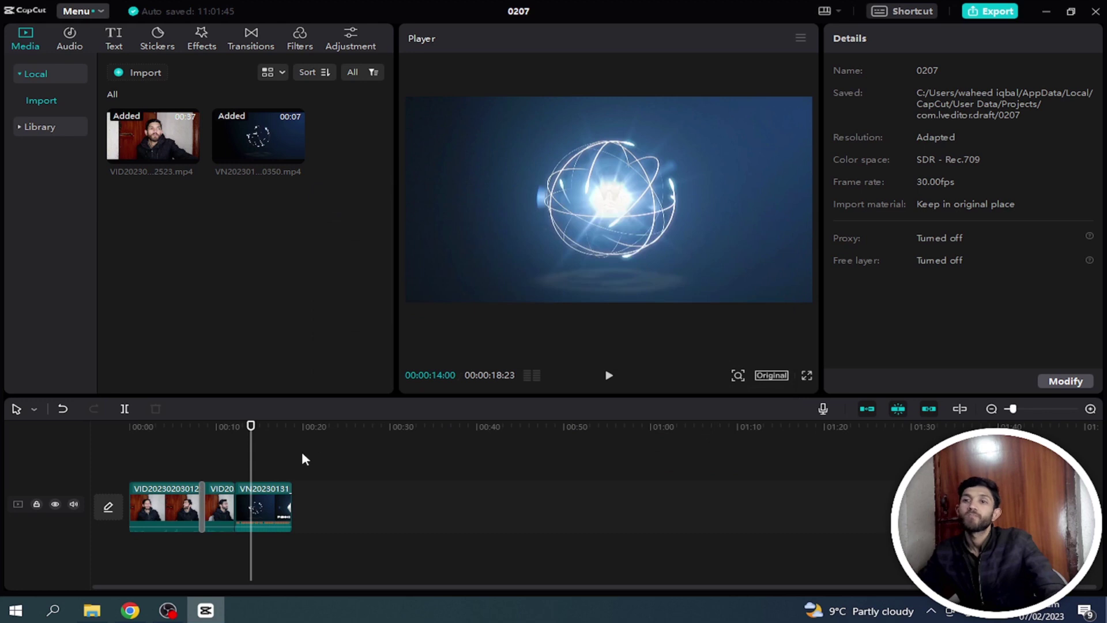
Step: Export the 0207 project at 1080P with Higher bit rate, H.264 codec, mp4 format and 30fps
{"action": "left_click", "coordinate": [987, 12]}
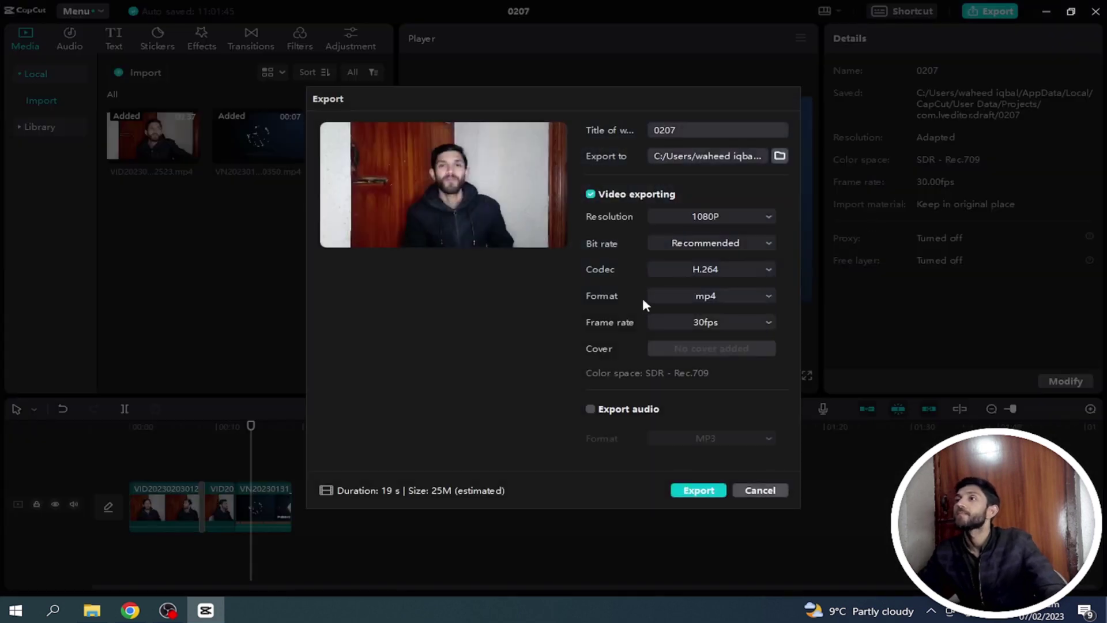
{"action": "left_click", "coordinate": [758, 242]}
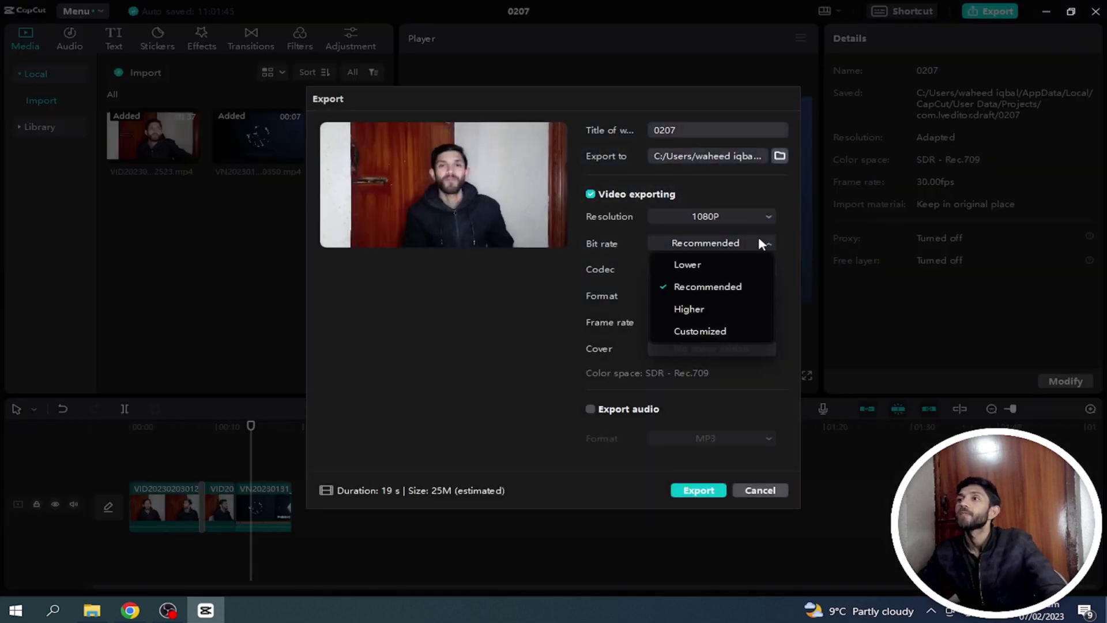
{"action": "left_click", "coordinate": [700, 309]}
{"action": "left_click", "coordinate": [716, 298]}
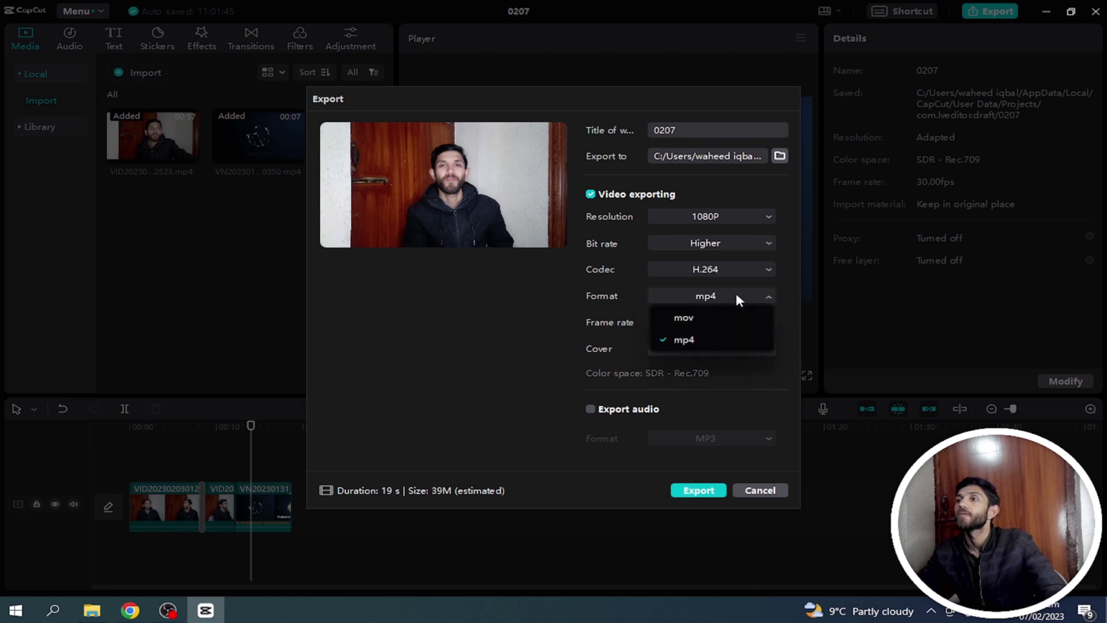
{"action": "left_click", "coordinate": [740, 291]}
{"action": "left_click", "coordinate": [721, 322]}
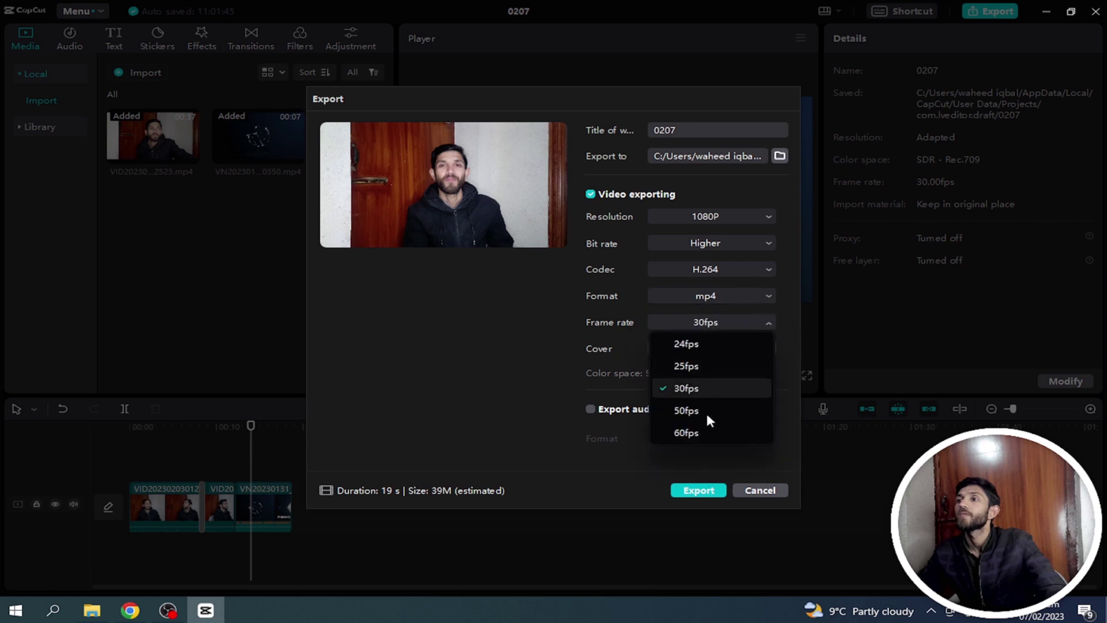
{"action": "left_click", "coordinate": [724, 327]}
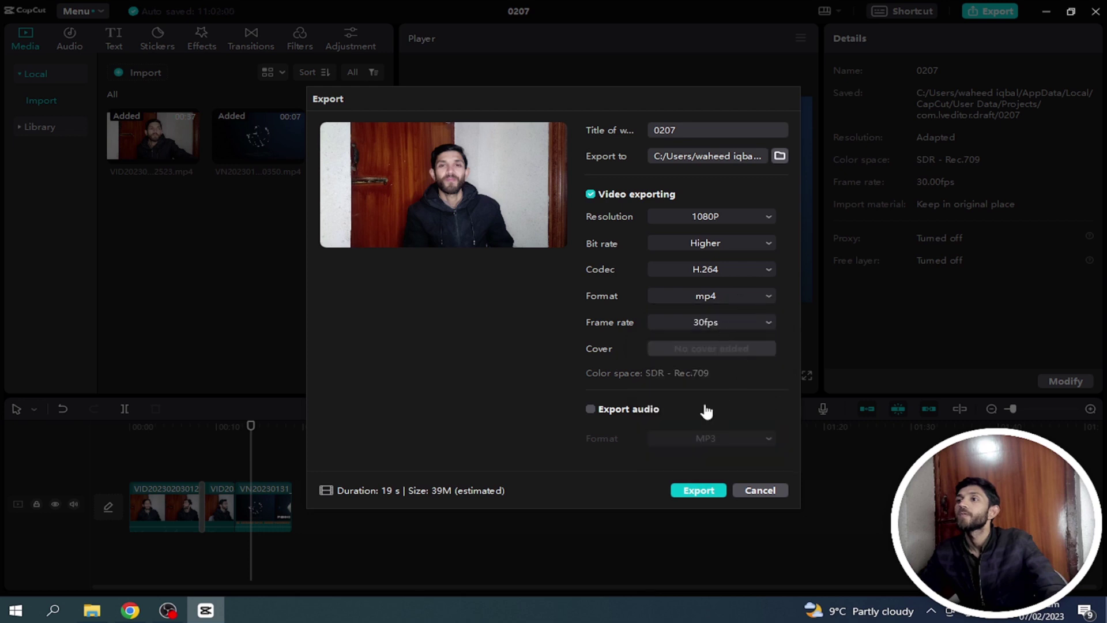
{"action": "left_click", "coordinate": [699, 490]}
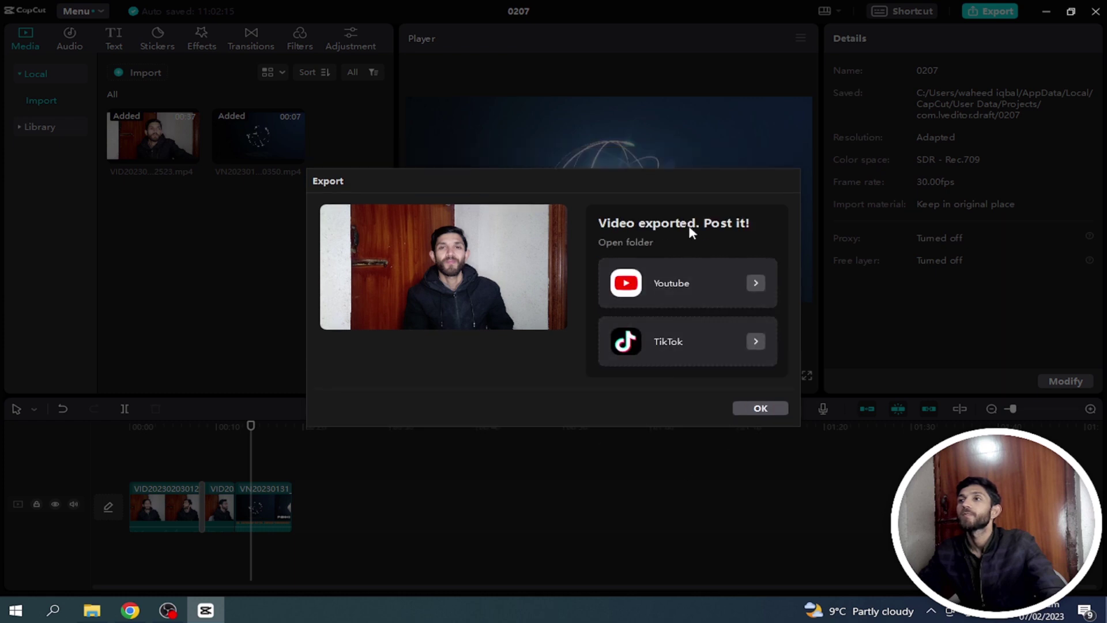
Step: Open the folder holding the exported video and play the 0207 file
{"action": "left_click", "coordinate": [621, 248]}
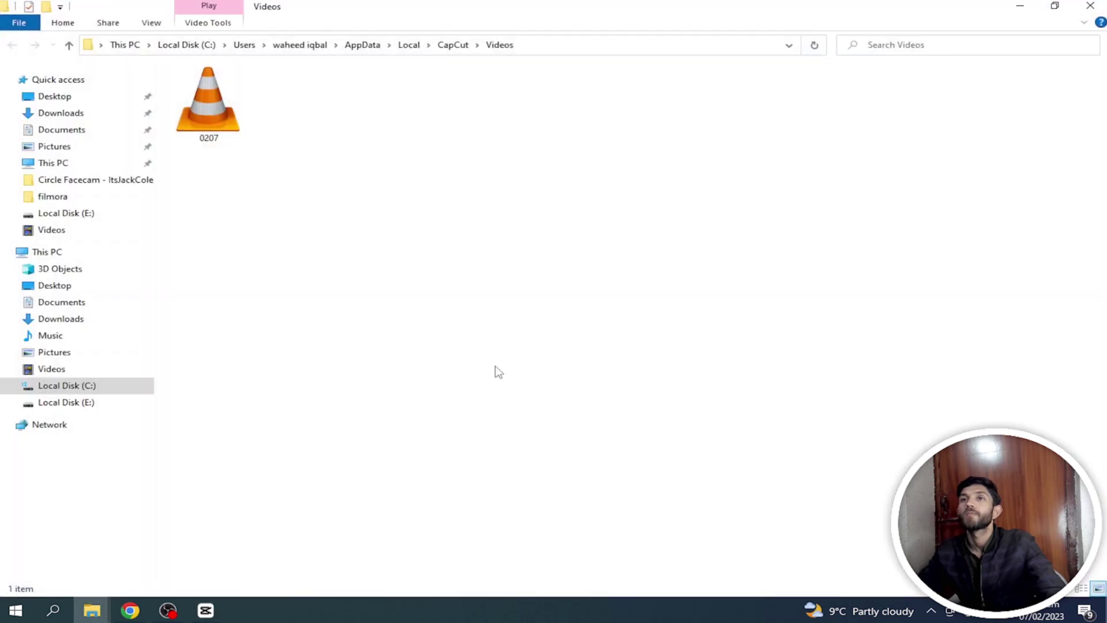
{"action": "right_click", "coordinate": [453, 304]}
{"action": "left_click", "coordinate": [485, 361]}
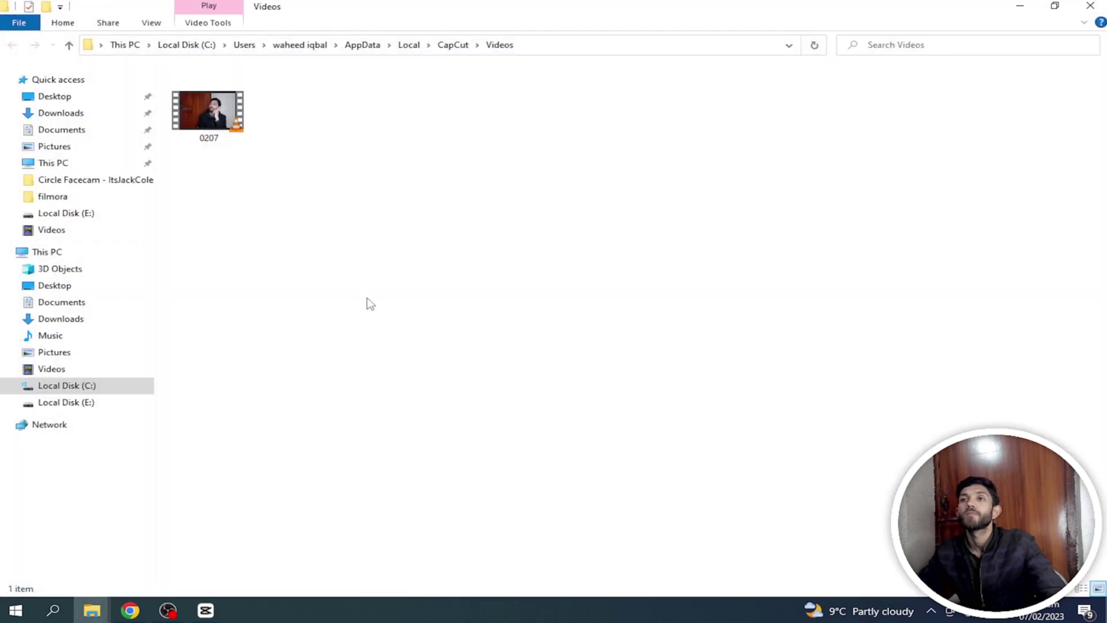
{"action": "right_click", "coordinate": [363, 295]}
{"action": "left_click", "coordinate": [402, 354]}
{"action": "left_click", "coordinate": [235, 127]}
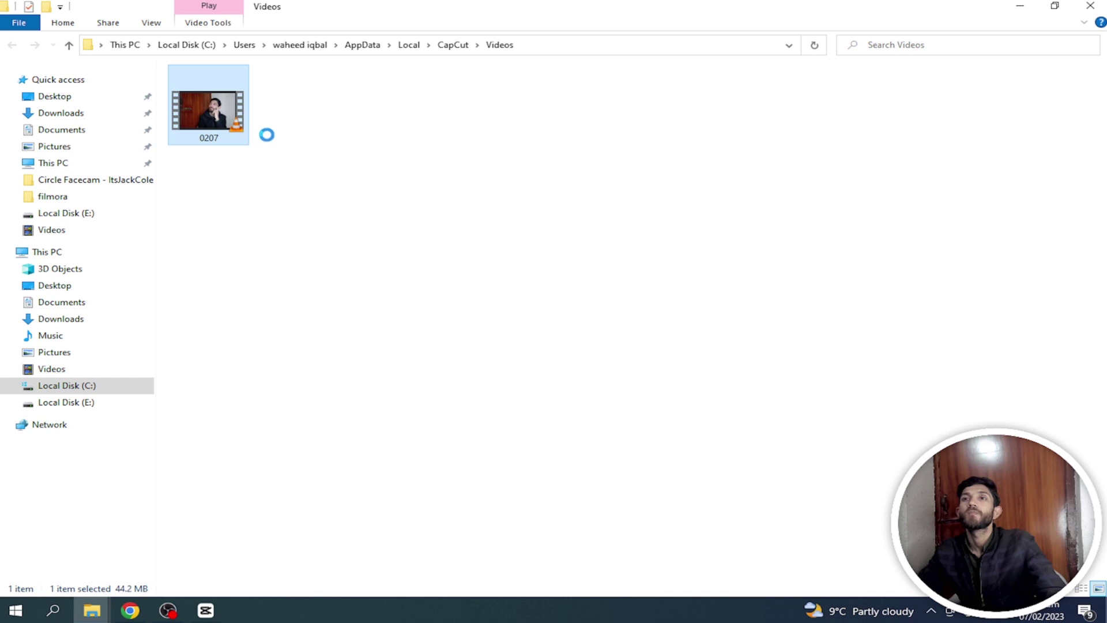
{"action": "right_click", "coordinate": [232, 122]}
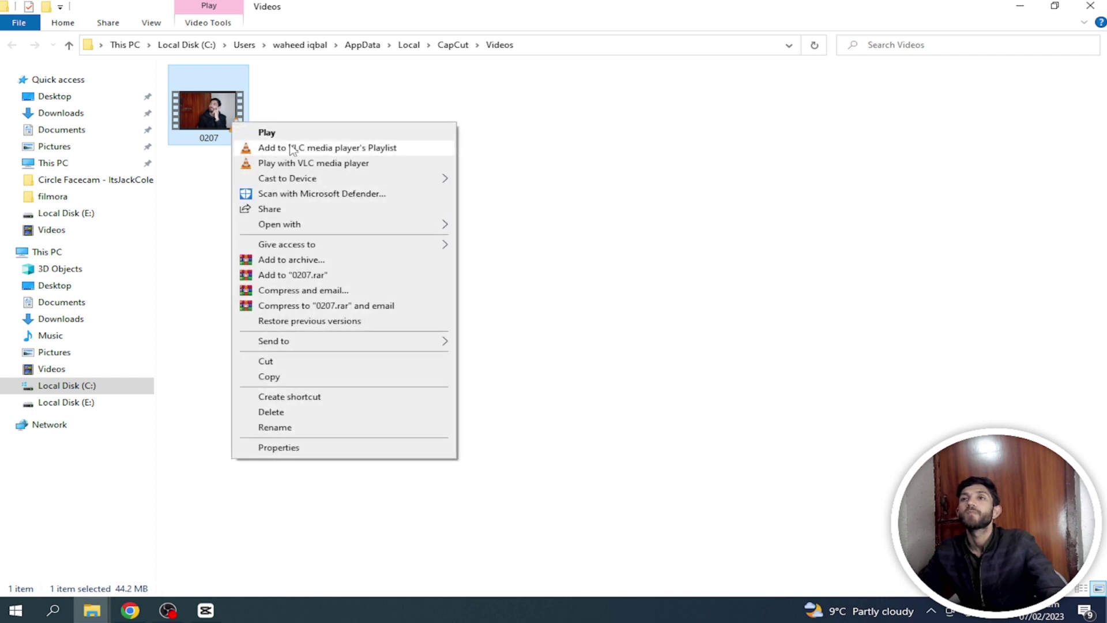
{"action": "left_click", "coordinate": [277, 131]}
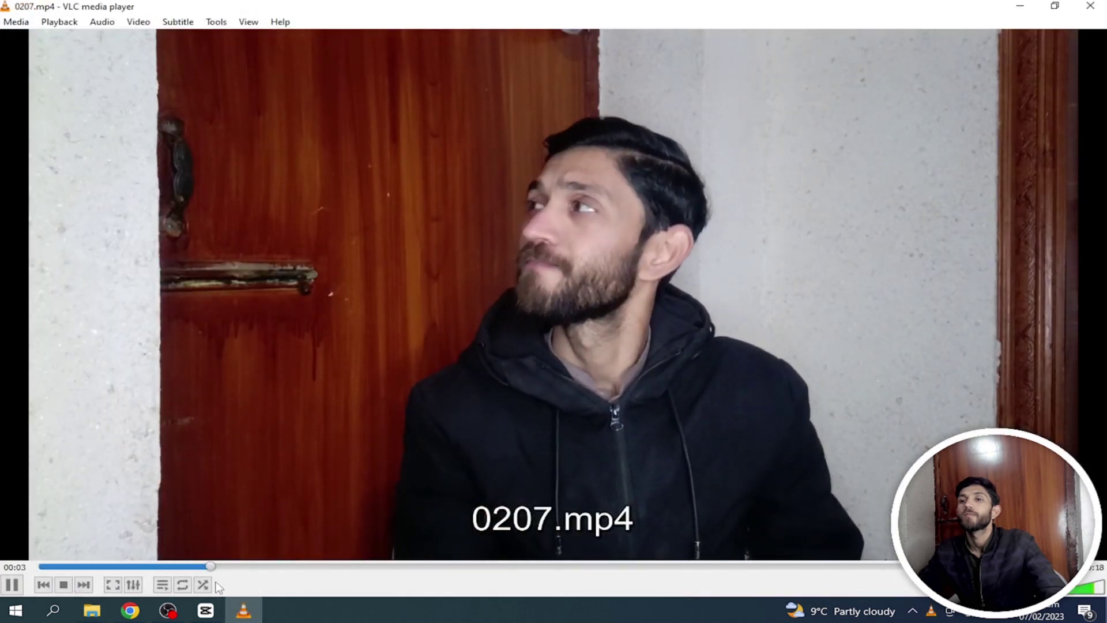
Step: Skip through the exported 0207 video to check its clips, and close the player and the folder window
{"action": "left_click", "coordinate": [421, 567]}
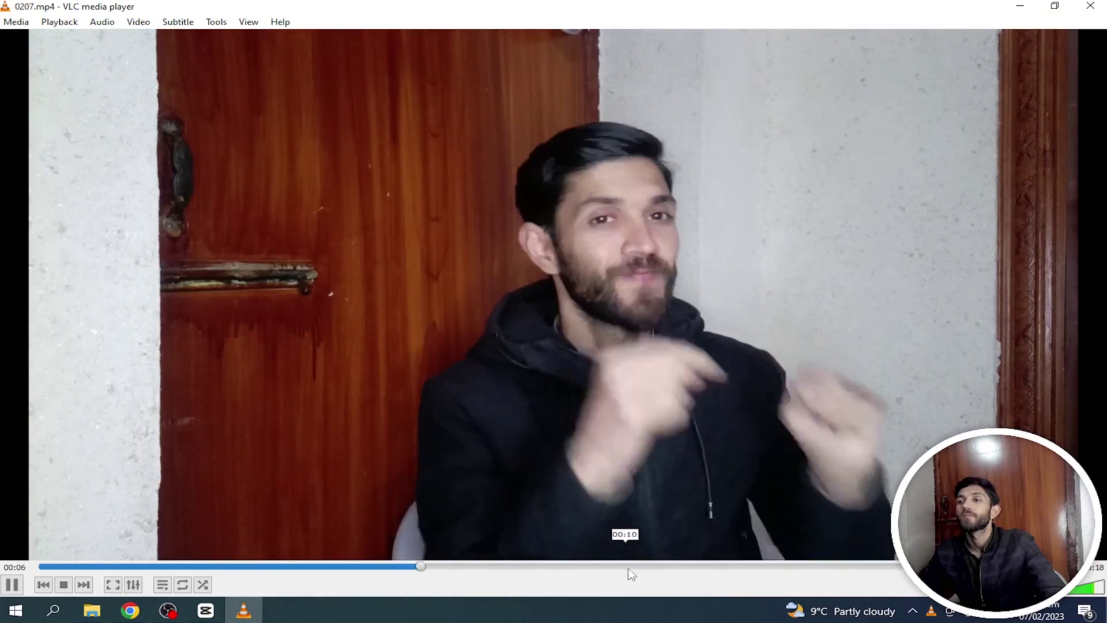
{"action": "left_click", "coordinate": [854, 570]}
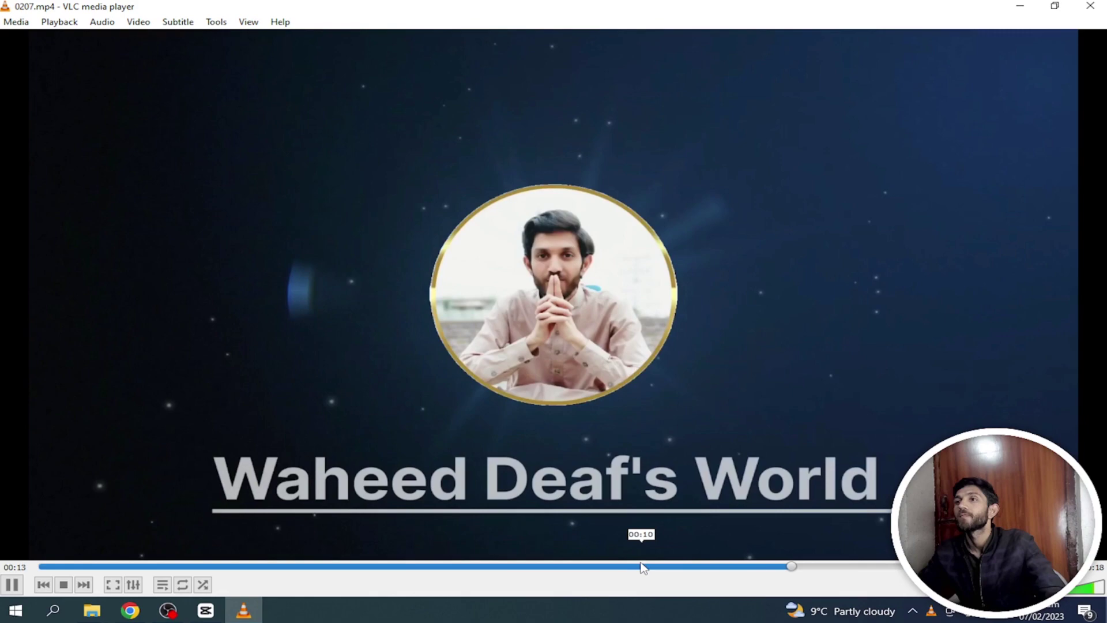
{"action": "left_click", "coordinate": [791, 568]}
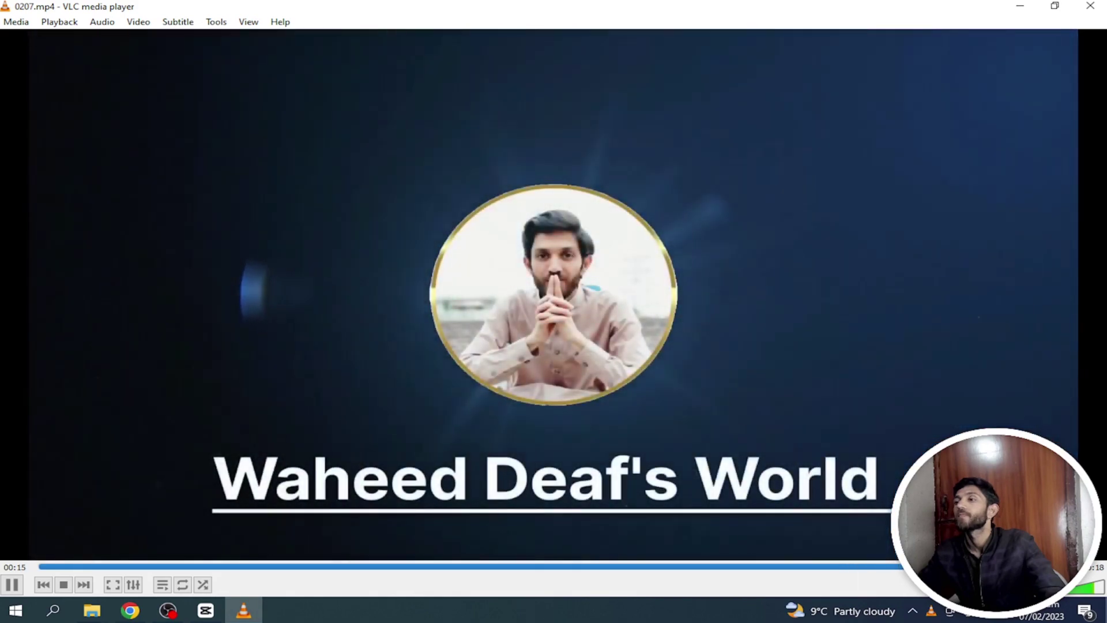
{"action": "left_click", "coordinate": [1090, 6]}
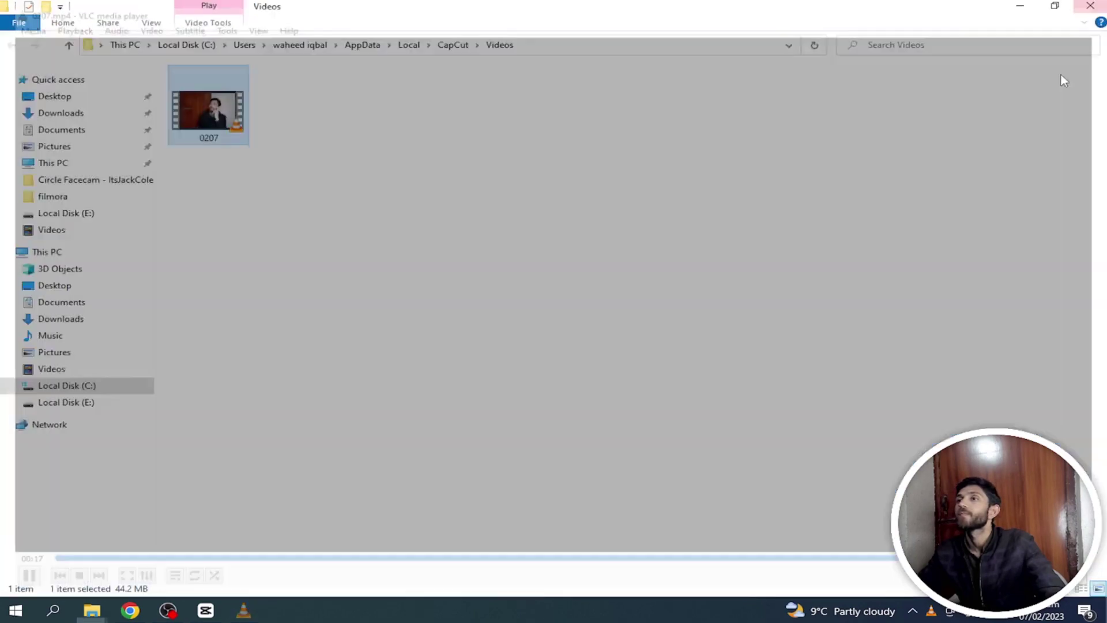
{"action": "left_click", "coordinate": [1090, 6]}
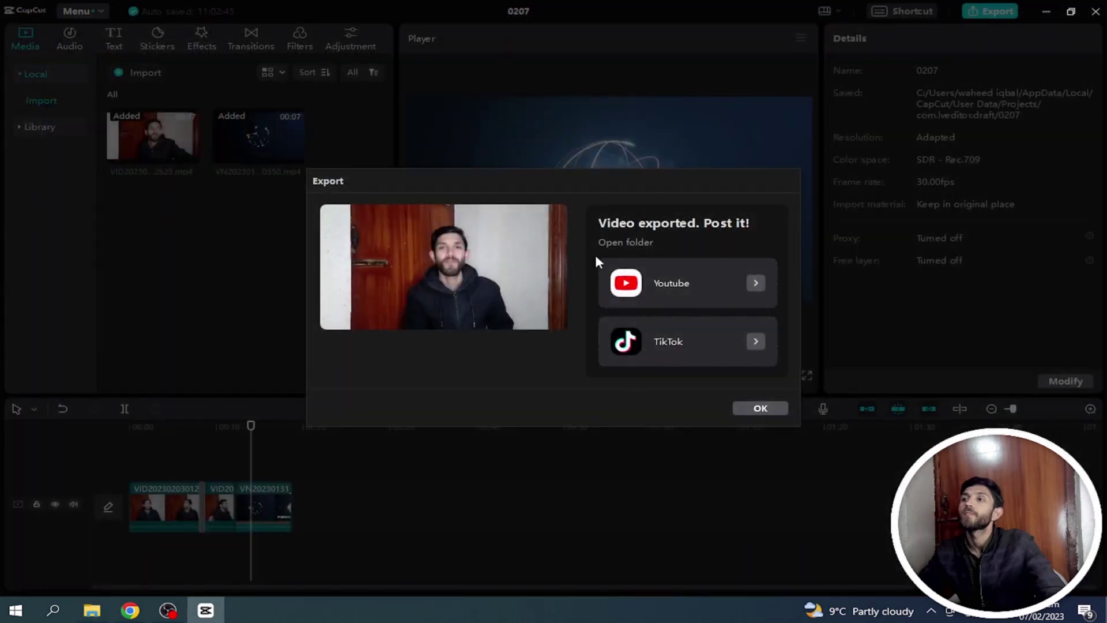
Step: Dismiss the finished export dialog, then close the 0207 project and the CapCut start window
{"action": "left_click", "coordinate": [760, 408]}
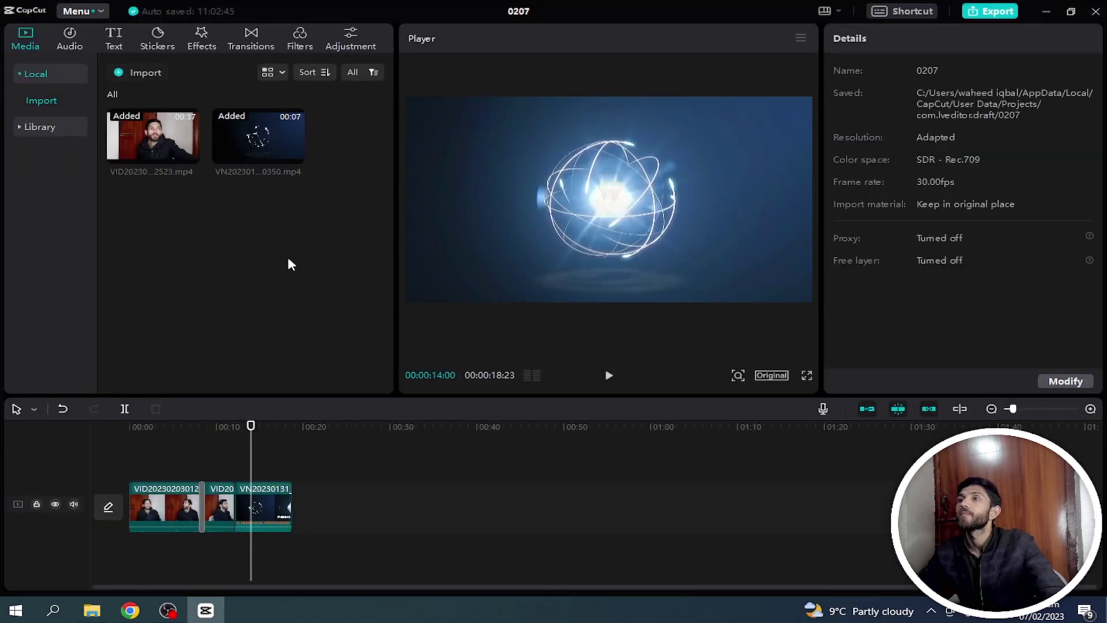
{"action": "key", "text": "alt+F4"}
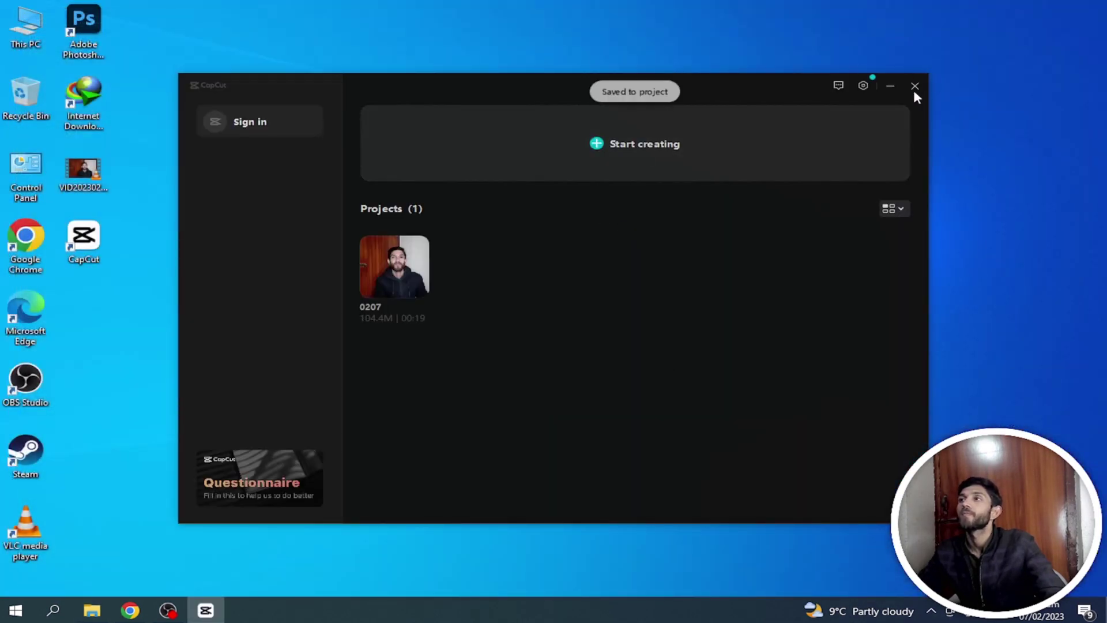
{"action": "left_click", "coordinate": [913, 85]}
{"action": "right_click", "coordinate": [436, 211]}
{"action": "left_click", "coordinate": [453, 250]}
{"action": "right_click", "coordinate": [446, 234]}
{"action": "left_click", "coordinate": [456, 272]}
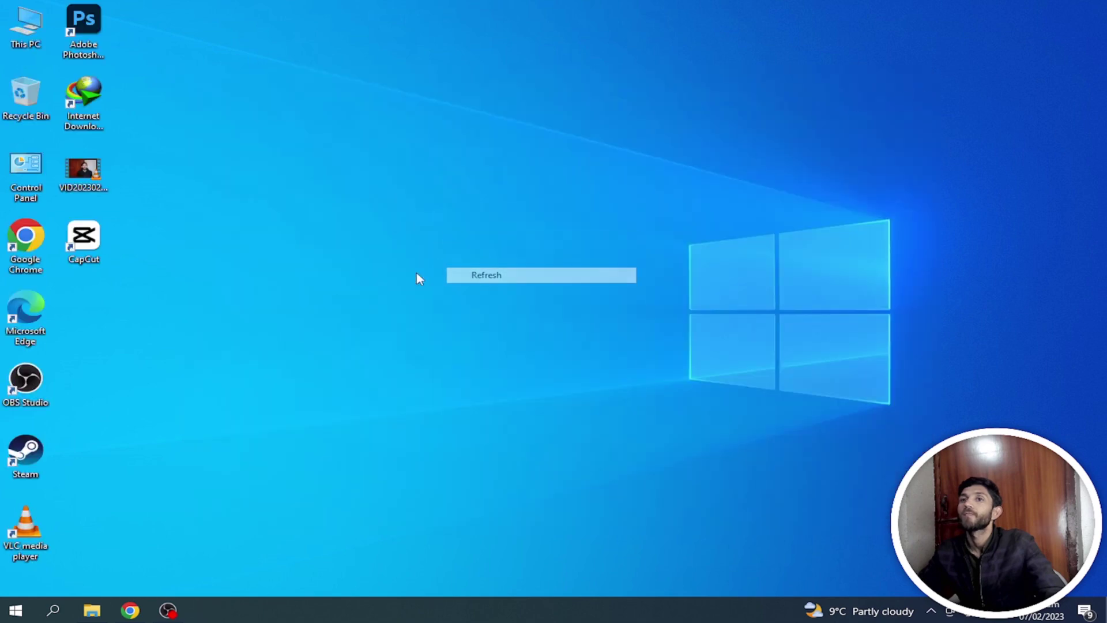
{"action": "right_click", "coordinate": [327, 284]}
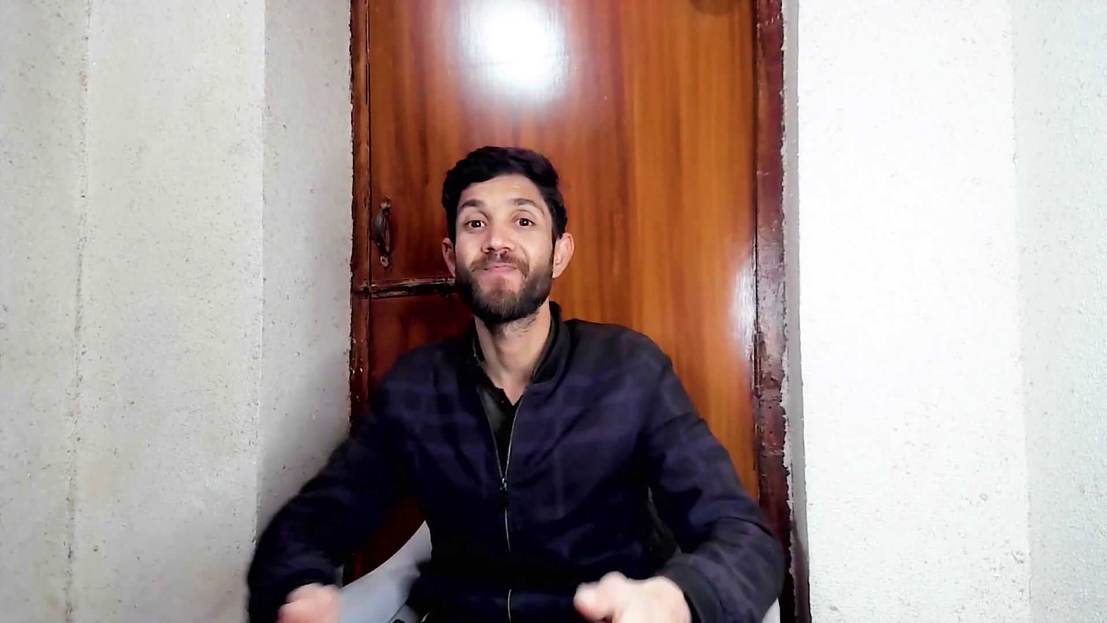